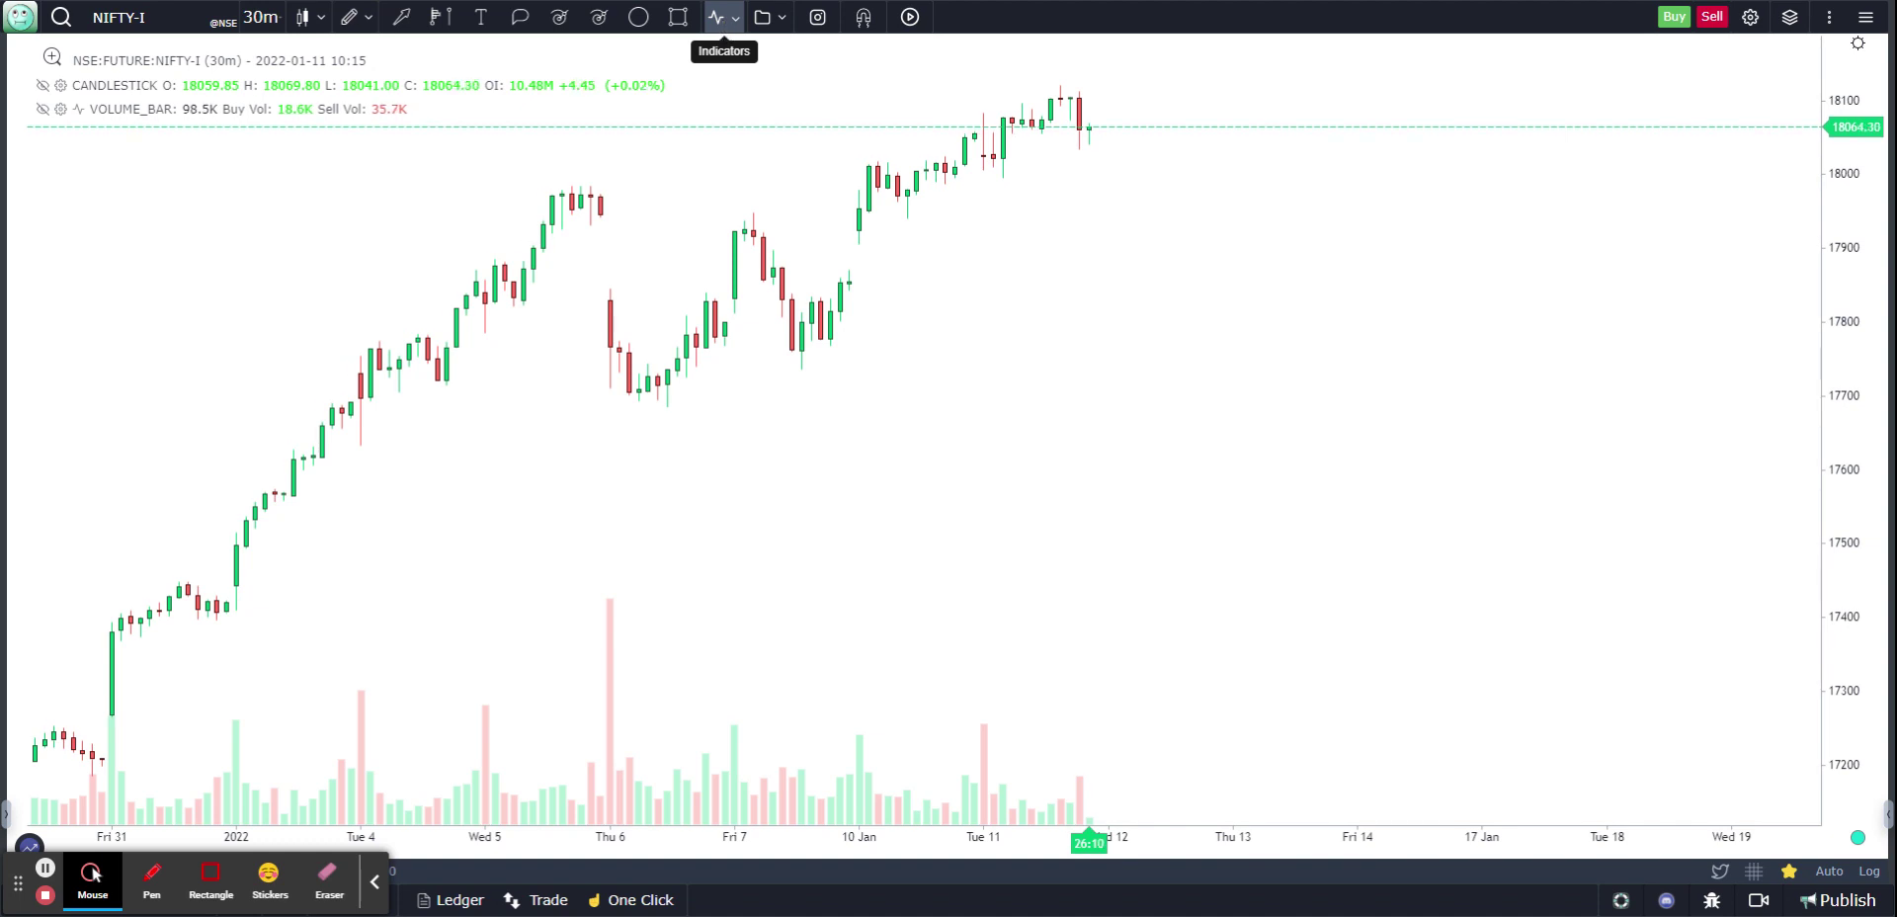
Step: Open the indicators dropdown over the NIFTY-I 30-minute candlestick chart
{"action": "left_click", "coordinate": [725, 22]}
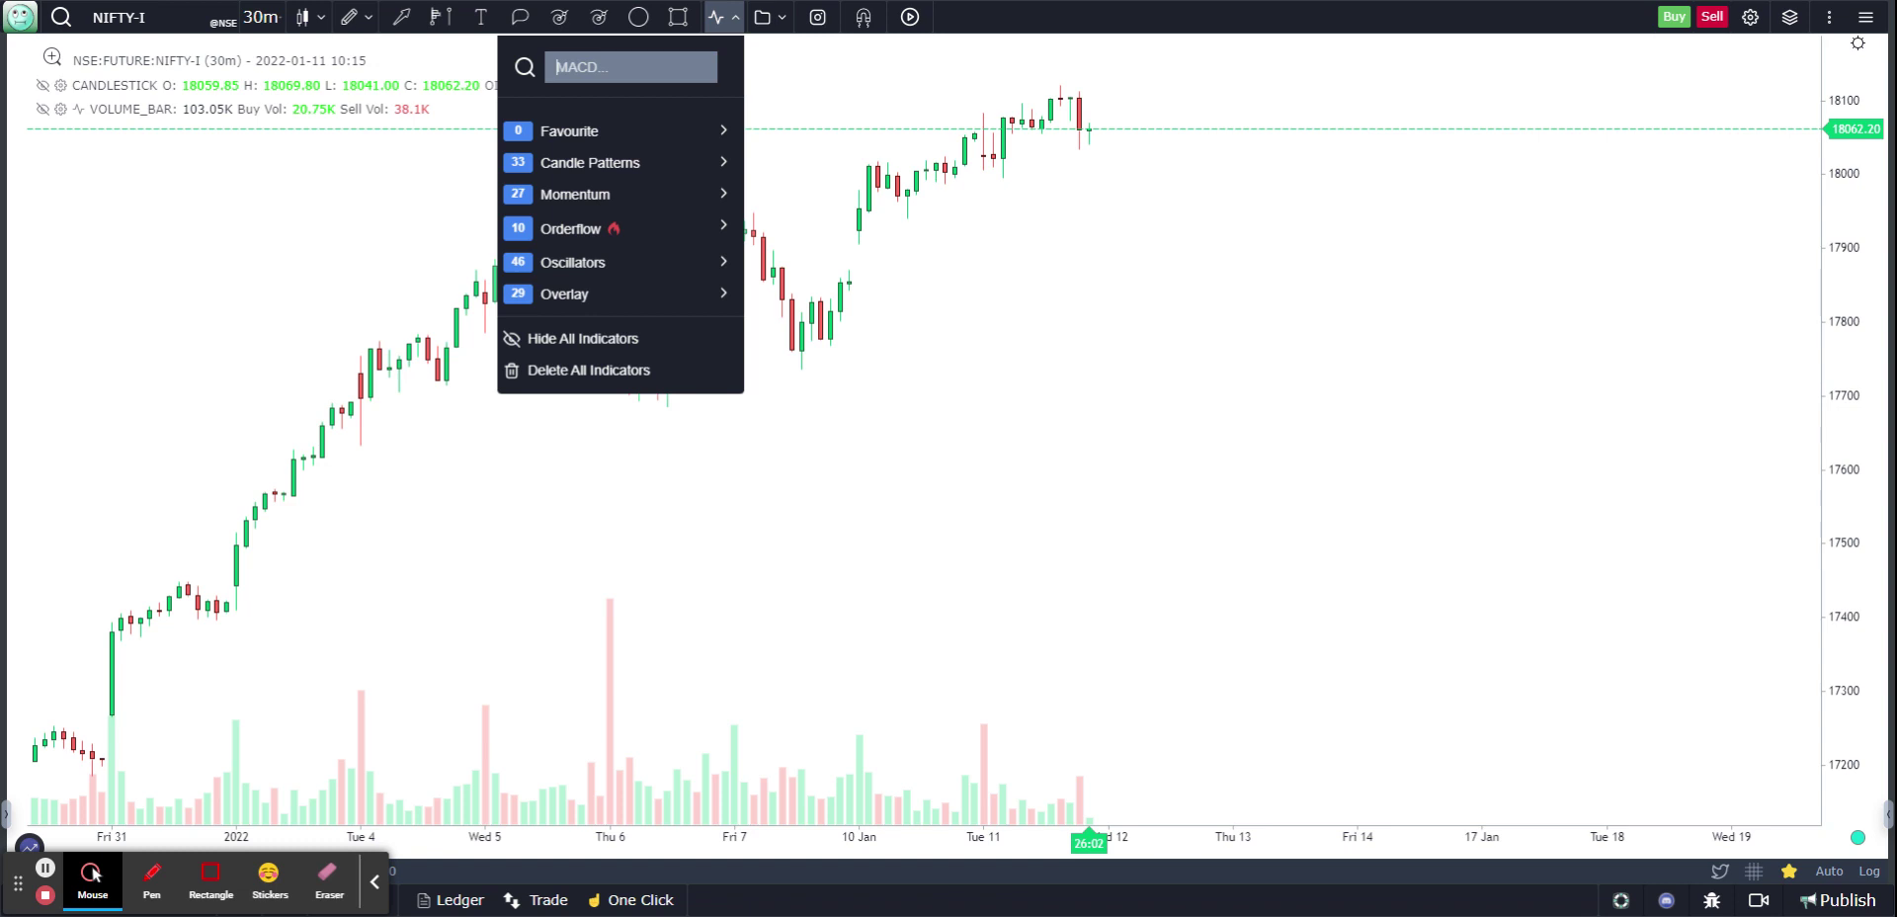
Step: Search 'marke' to add the Markers indicator, then bring the latest candles into view
{"action": "type", "text": "marke"}
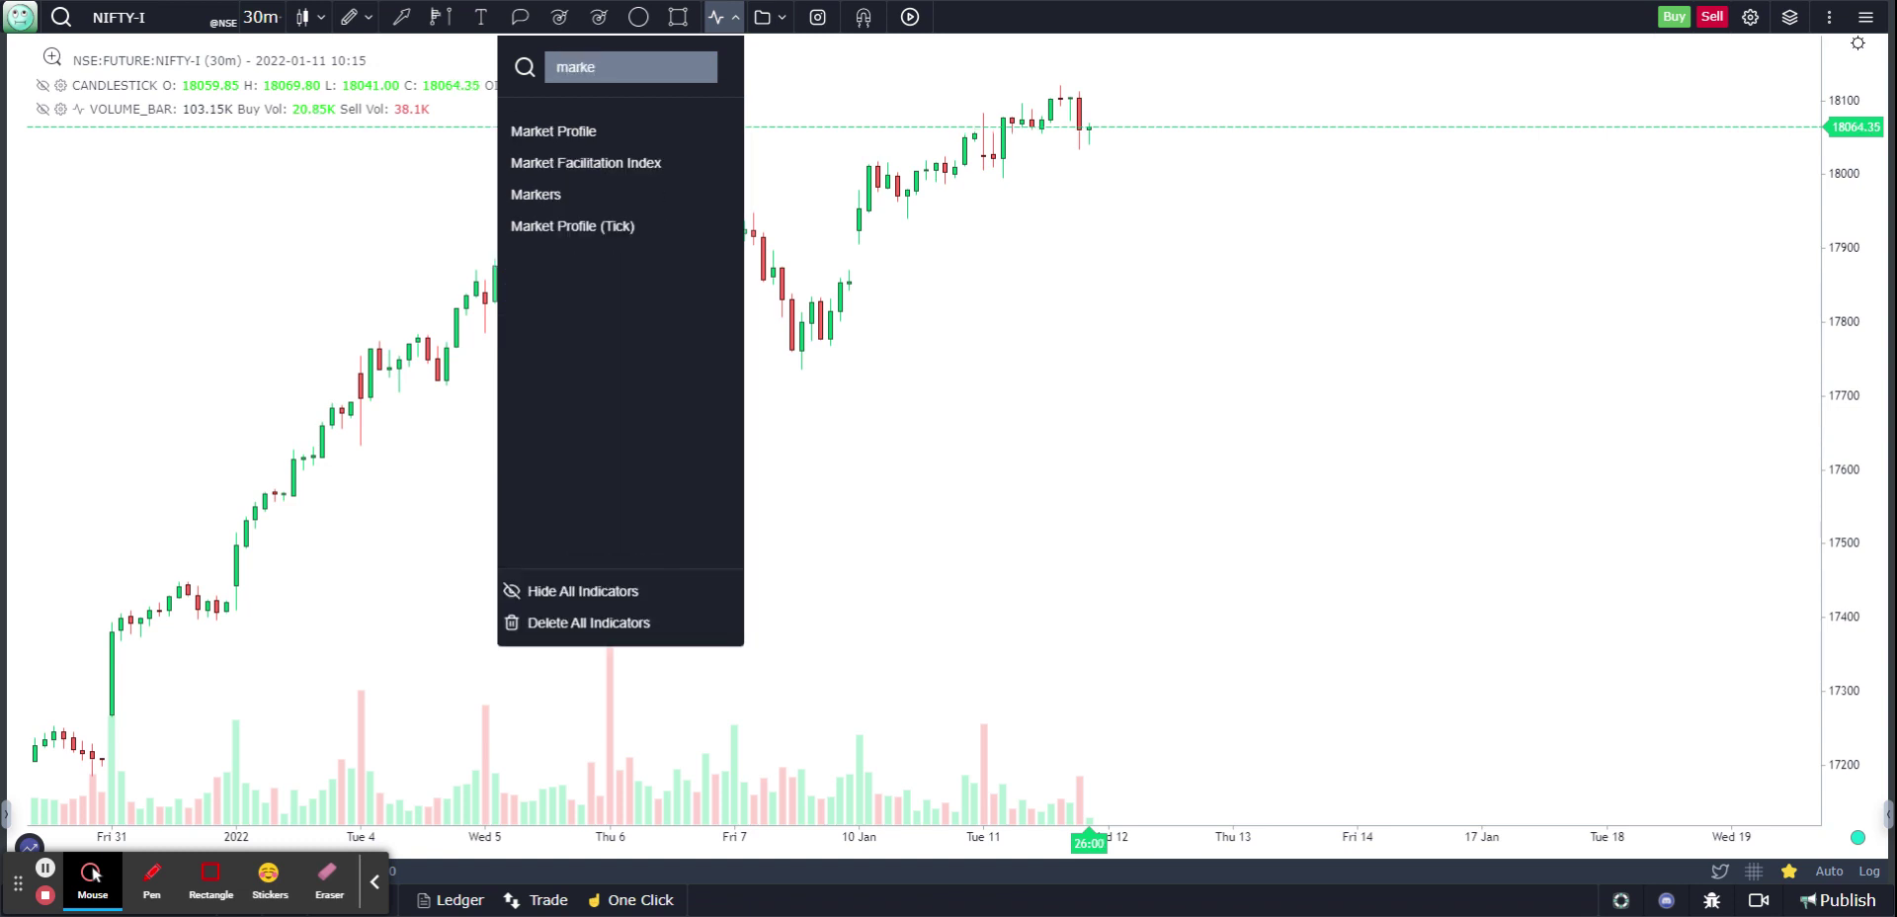
{"action": "left_click", "coordinate": [535, 193]}
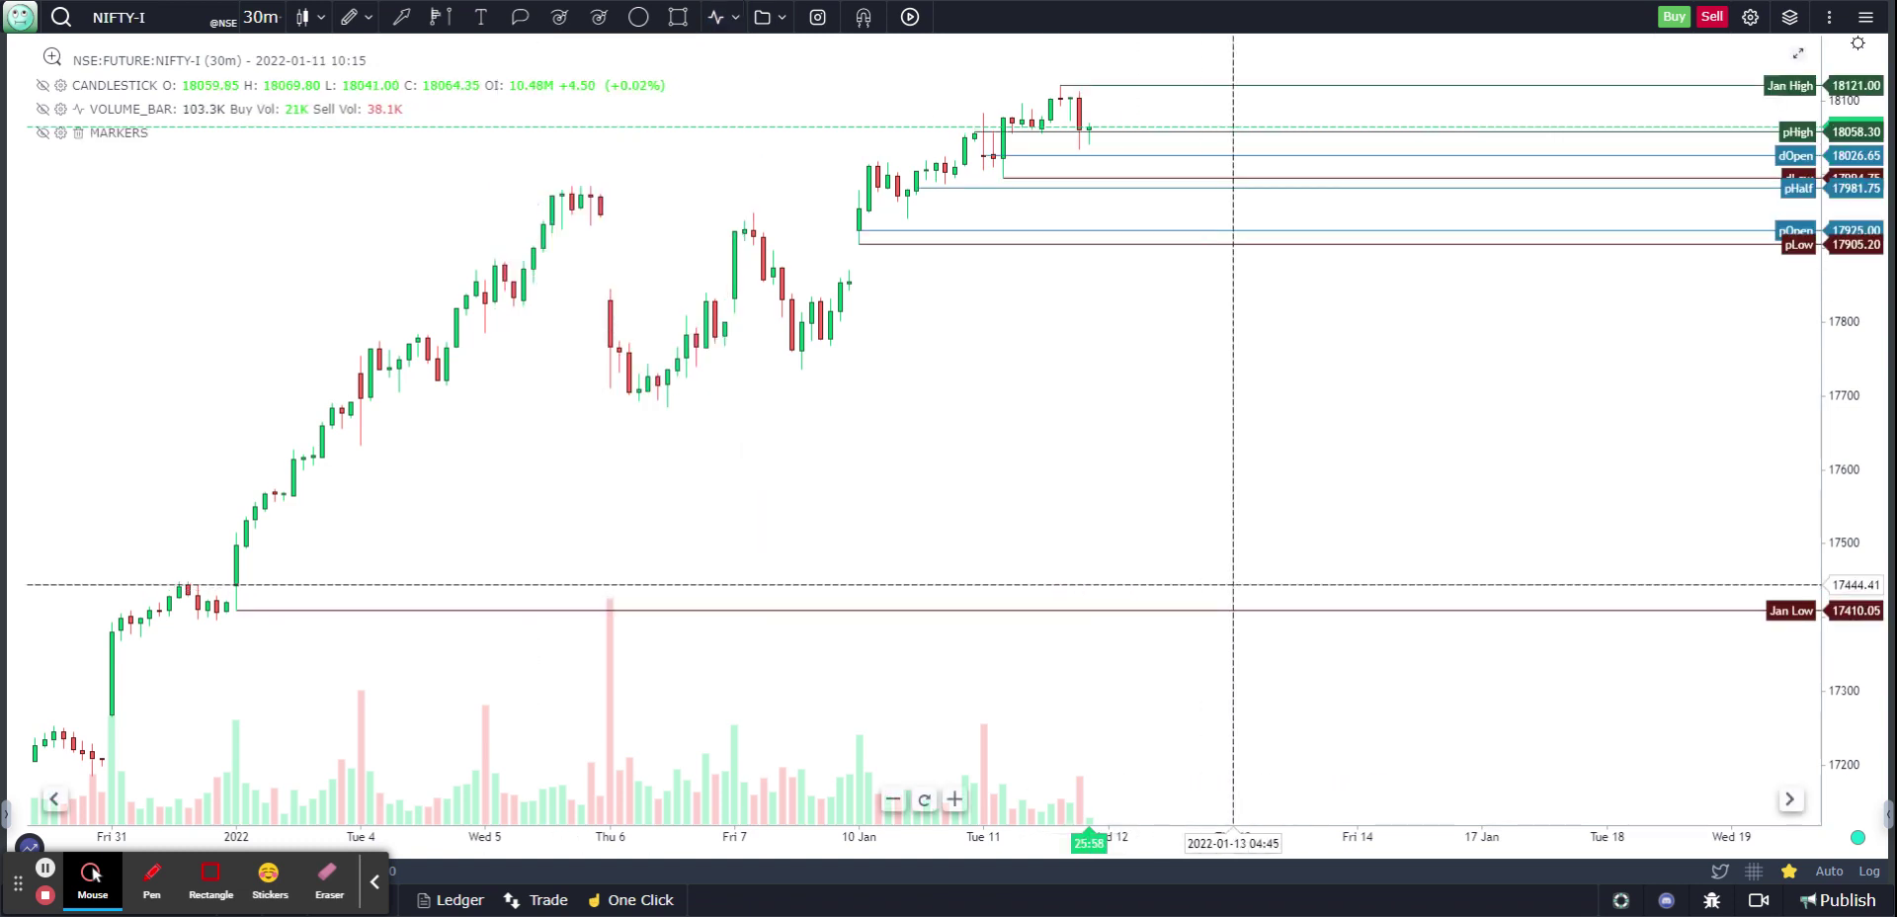
{"action": "scroll", "coordinate": [1270, 696], "scroll_direction": "right", "scroll_amount": 5}
{"action": "left_click_drag", "start_coordinate": [1415, 647], "coordinate": [1352, 559]}
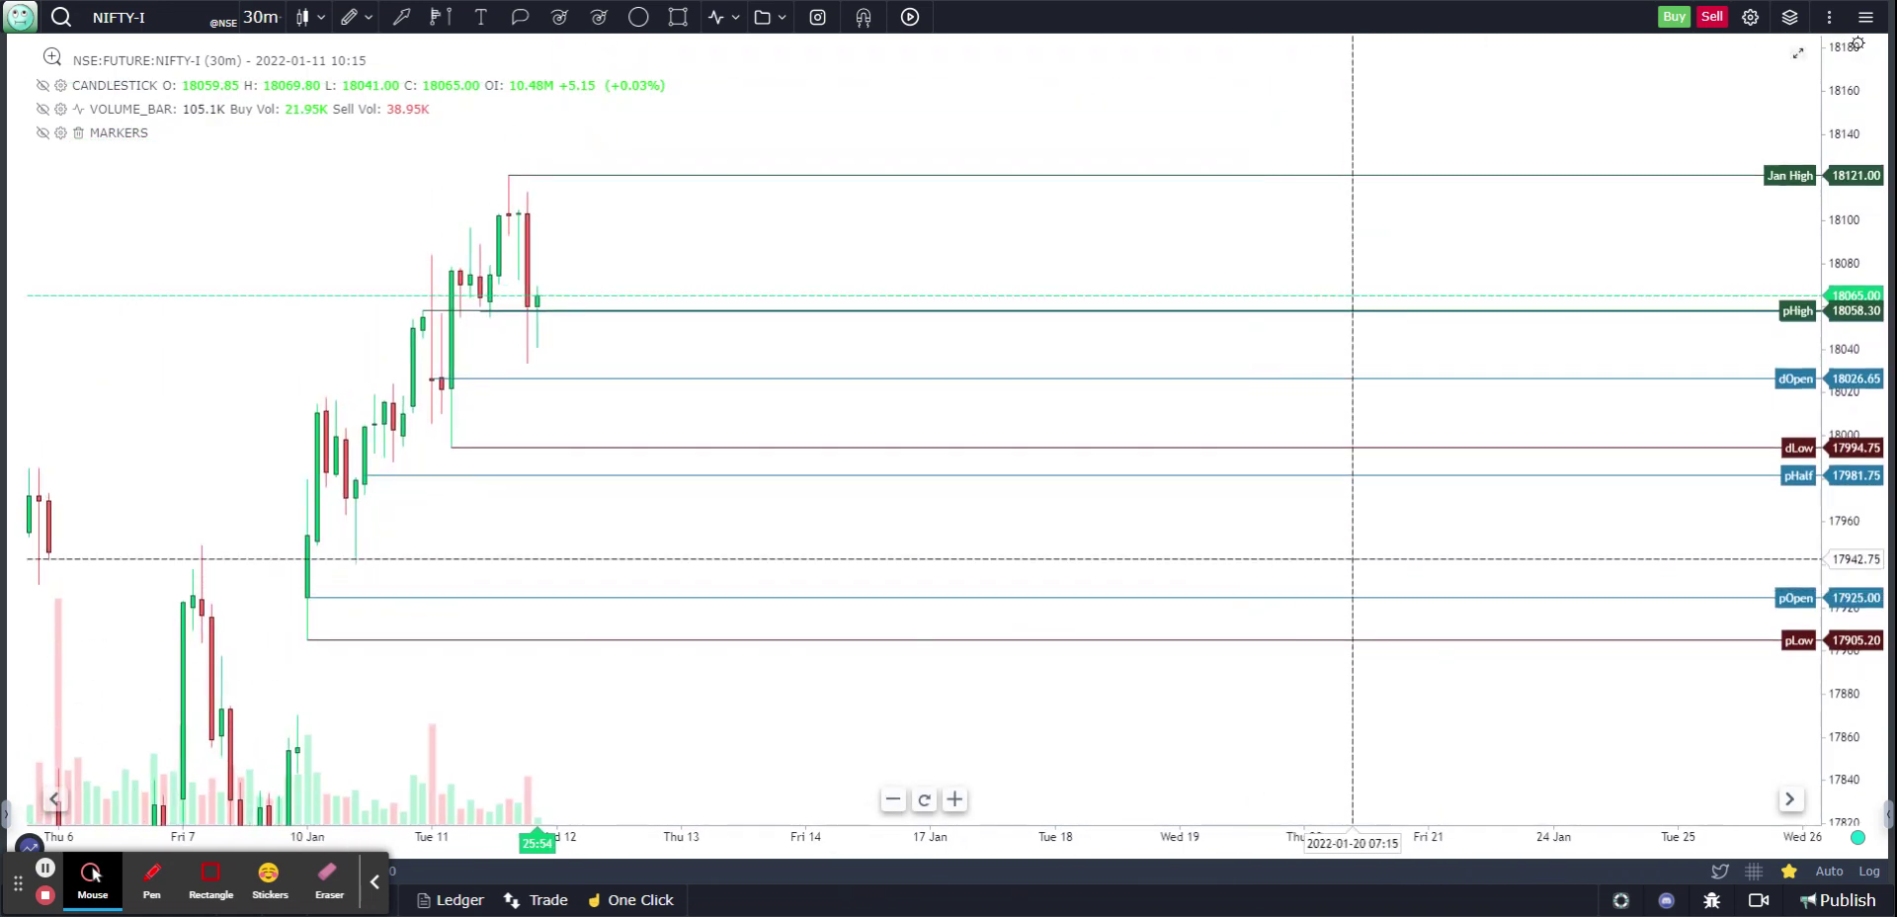
{"action": "scroll", "coordinate": [1353, 559], "scroll_direction": "up", "scroll_amount": 2}
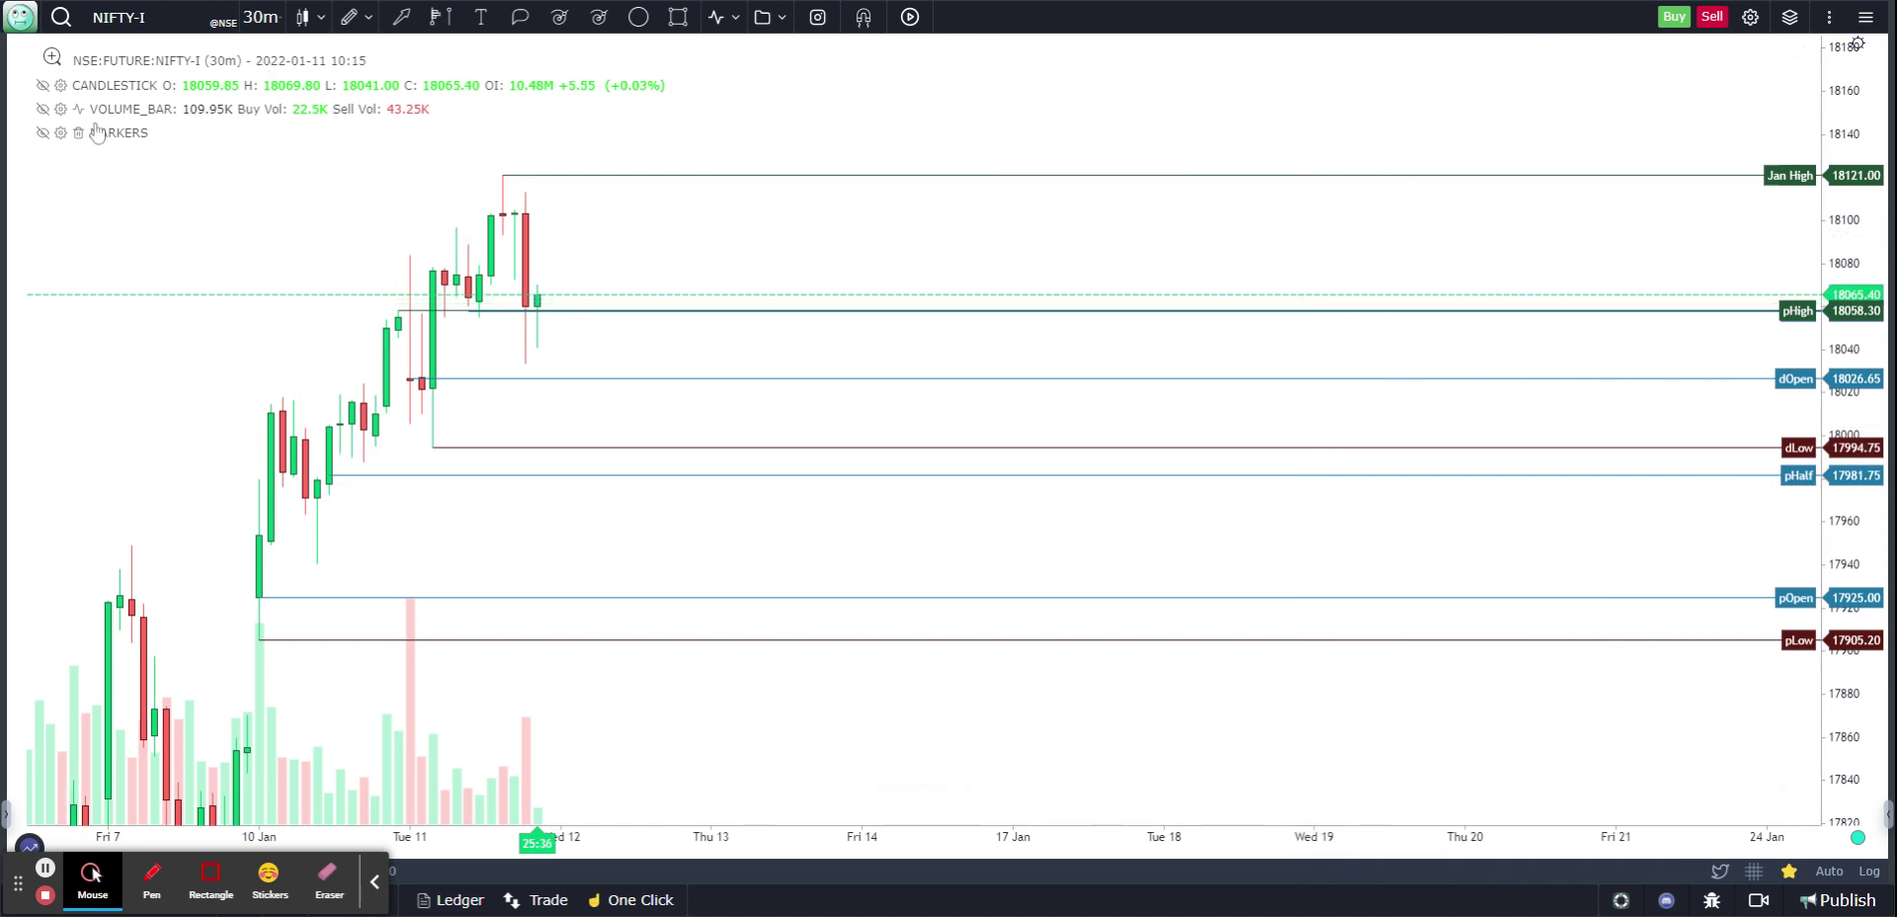
Step: Turn off Short Labels in the Markers settings so levels show full names
{"action": "left_click", "coordinate": [59, 136]}
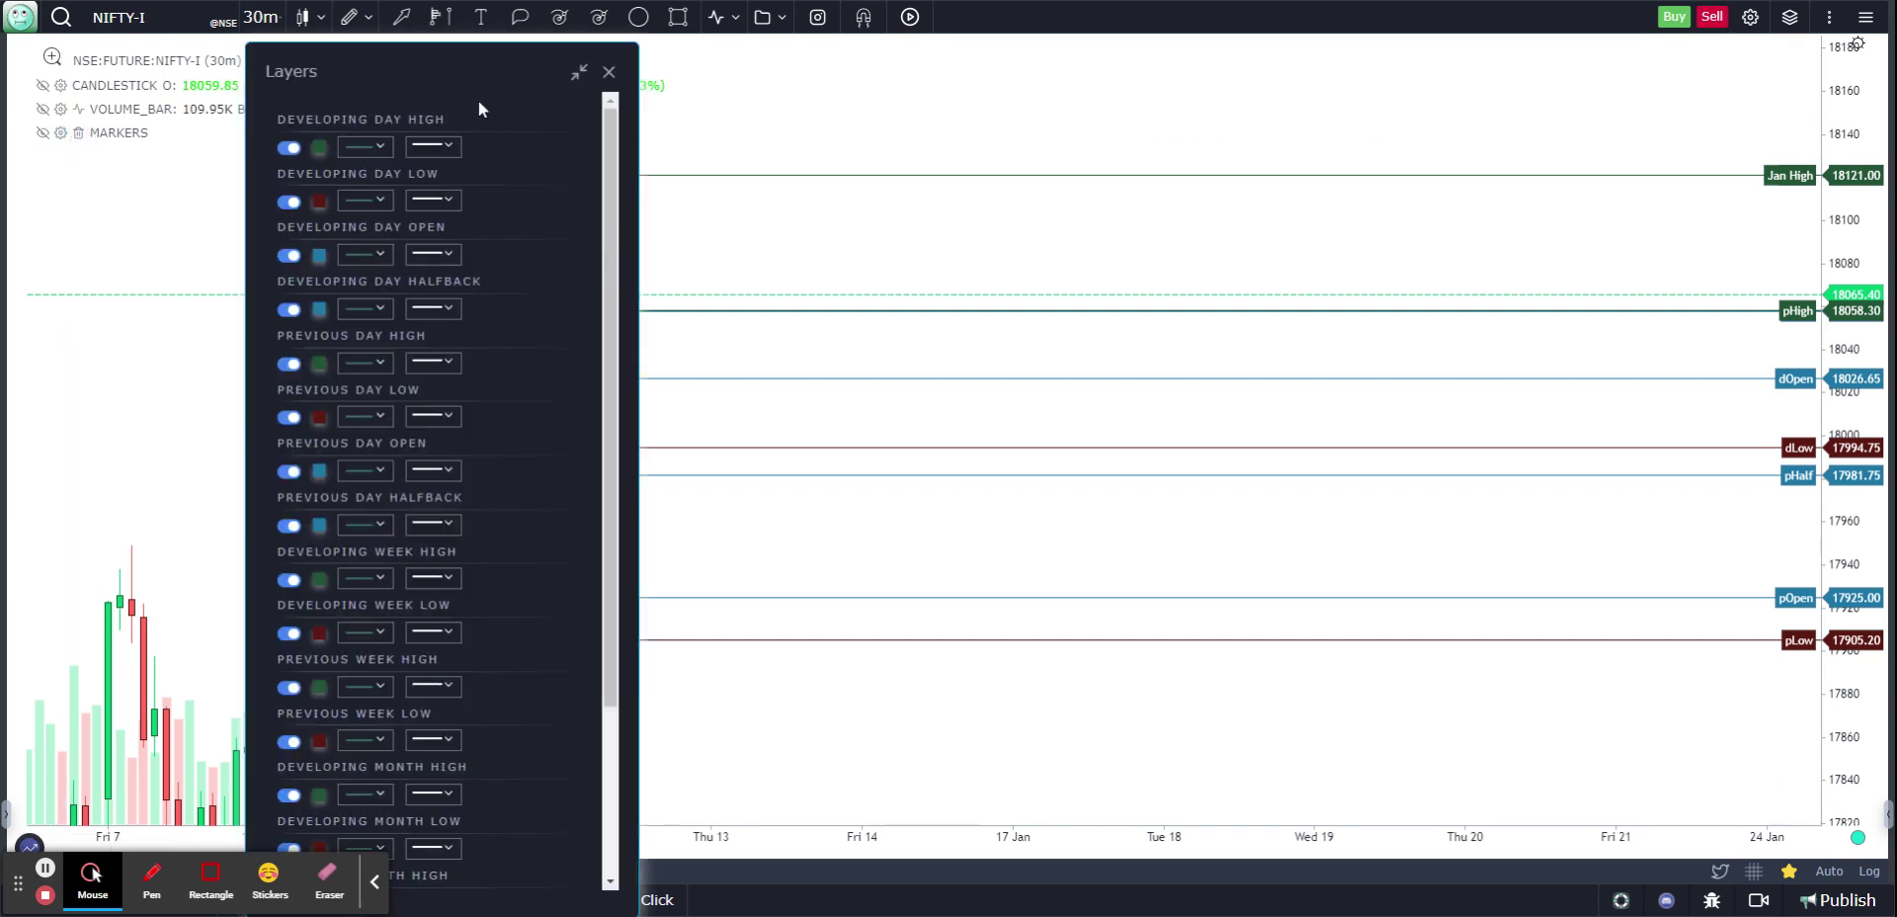
{"action": "left_click_drag", "start_coordinate": [471, 62], "coordinate": [715, 20]}
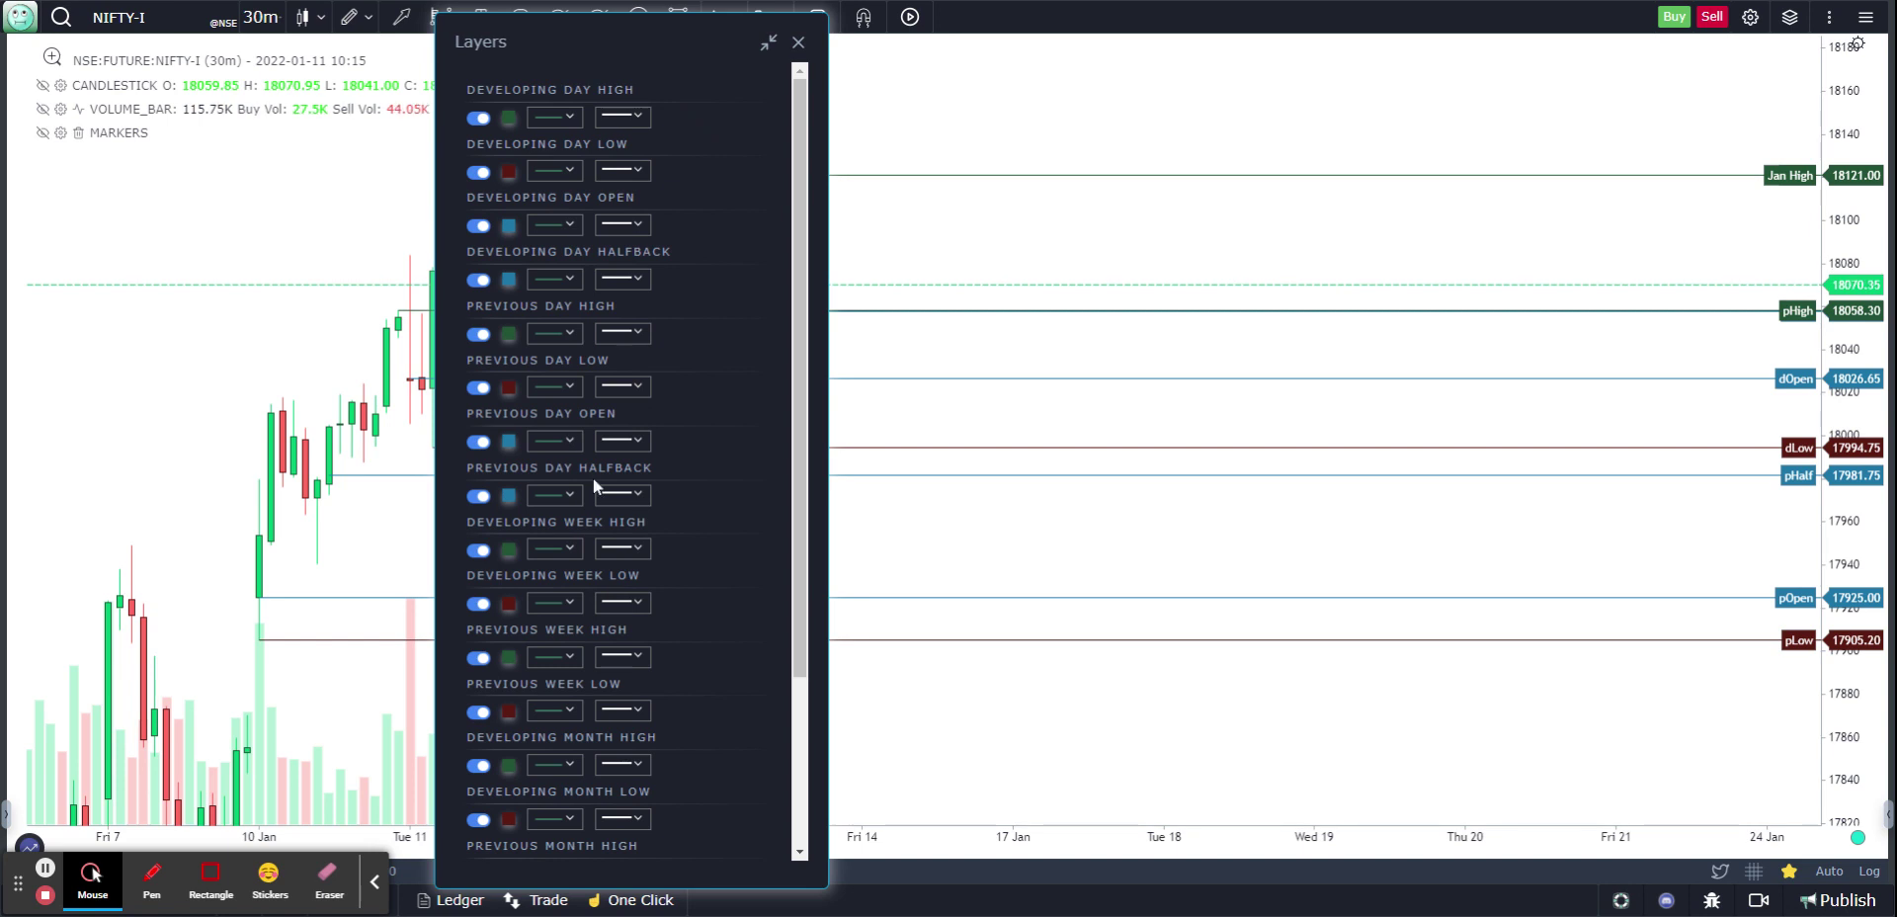
{"action": "scroll", "coordinate": [688, 466], "scroll_direction": "down", "scroll_amount": 2}
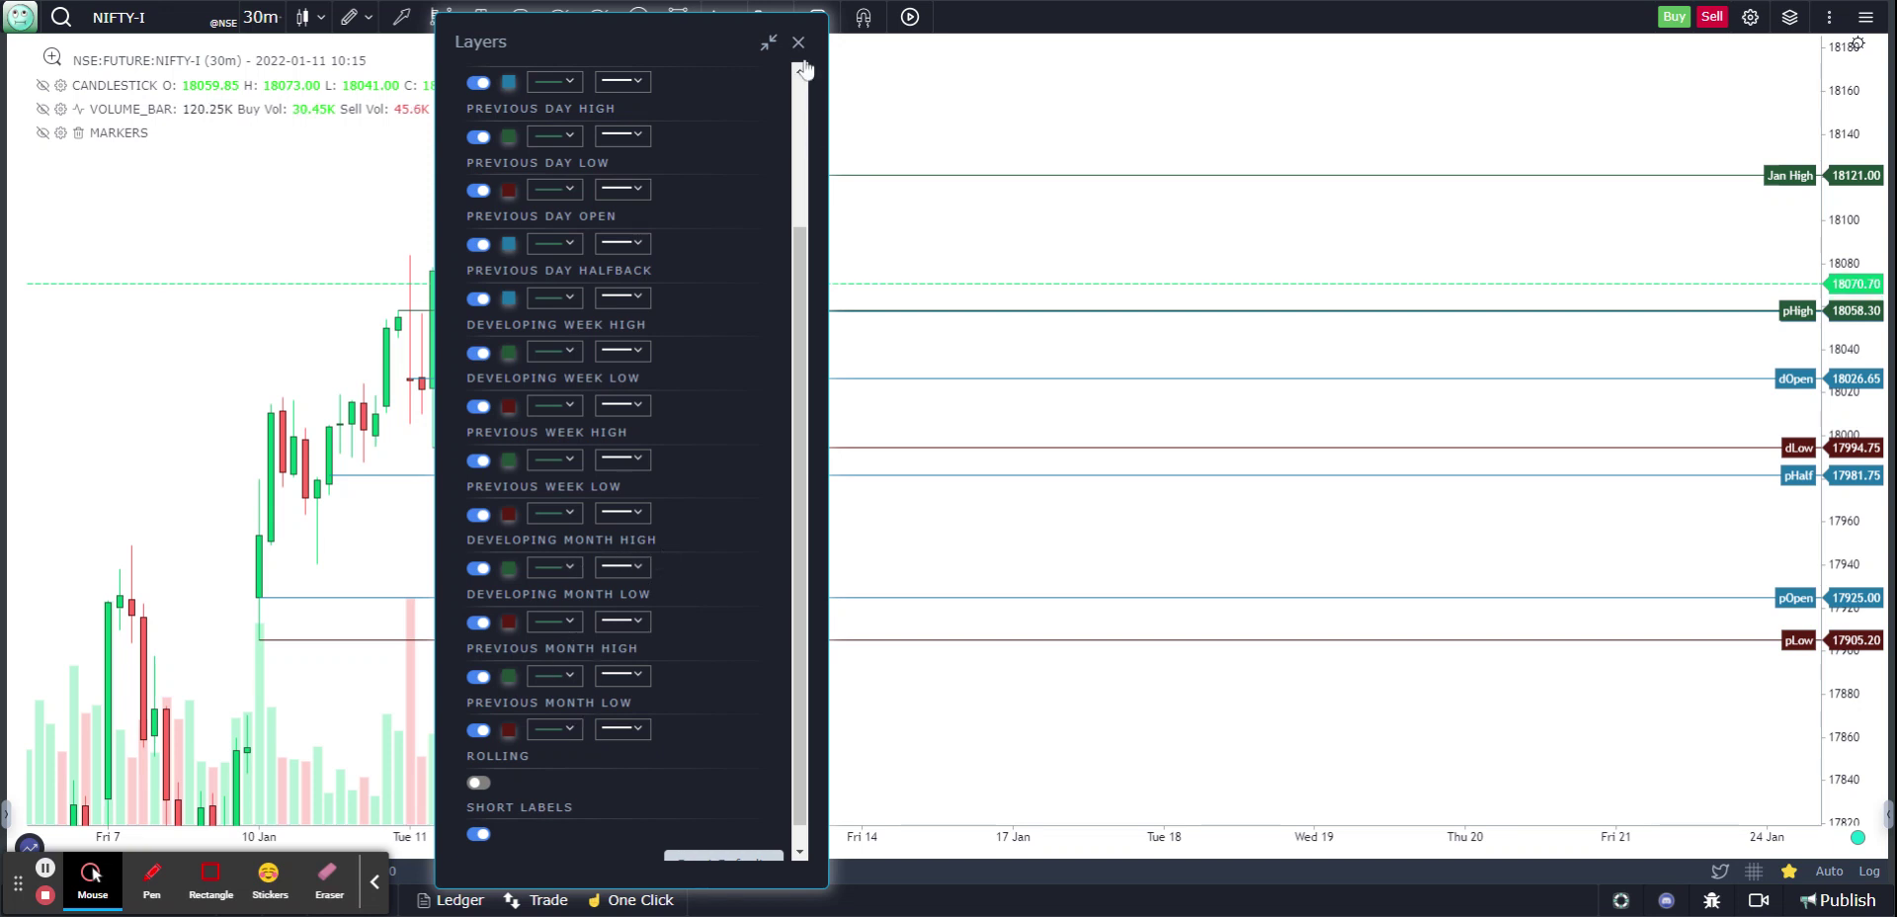
{"action": "left_click", "coordinate": [478, 835]}
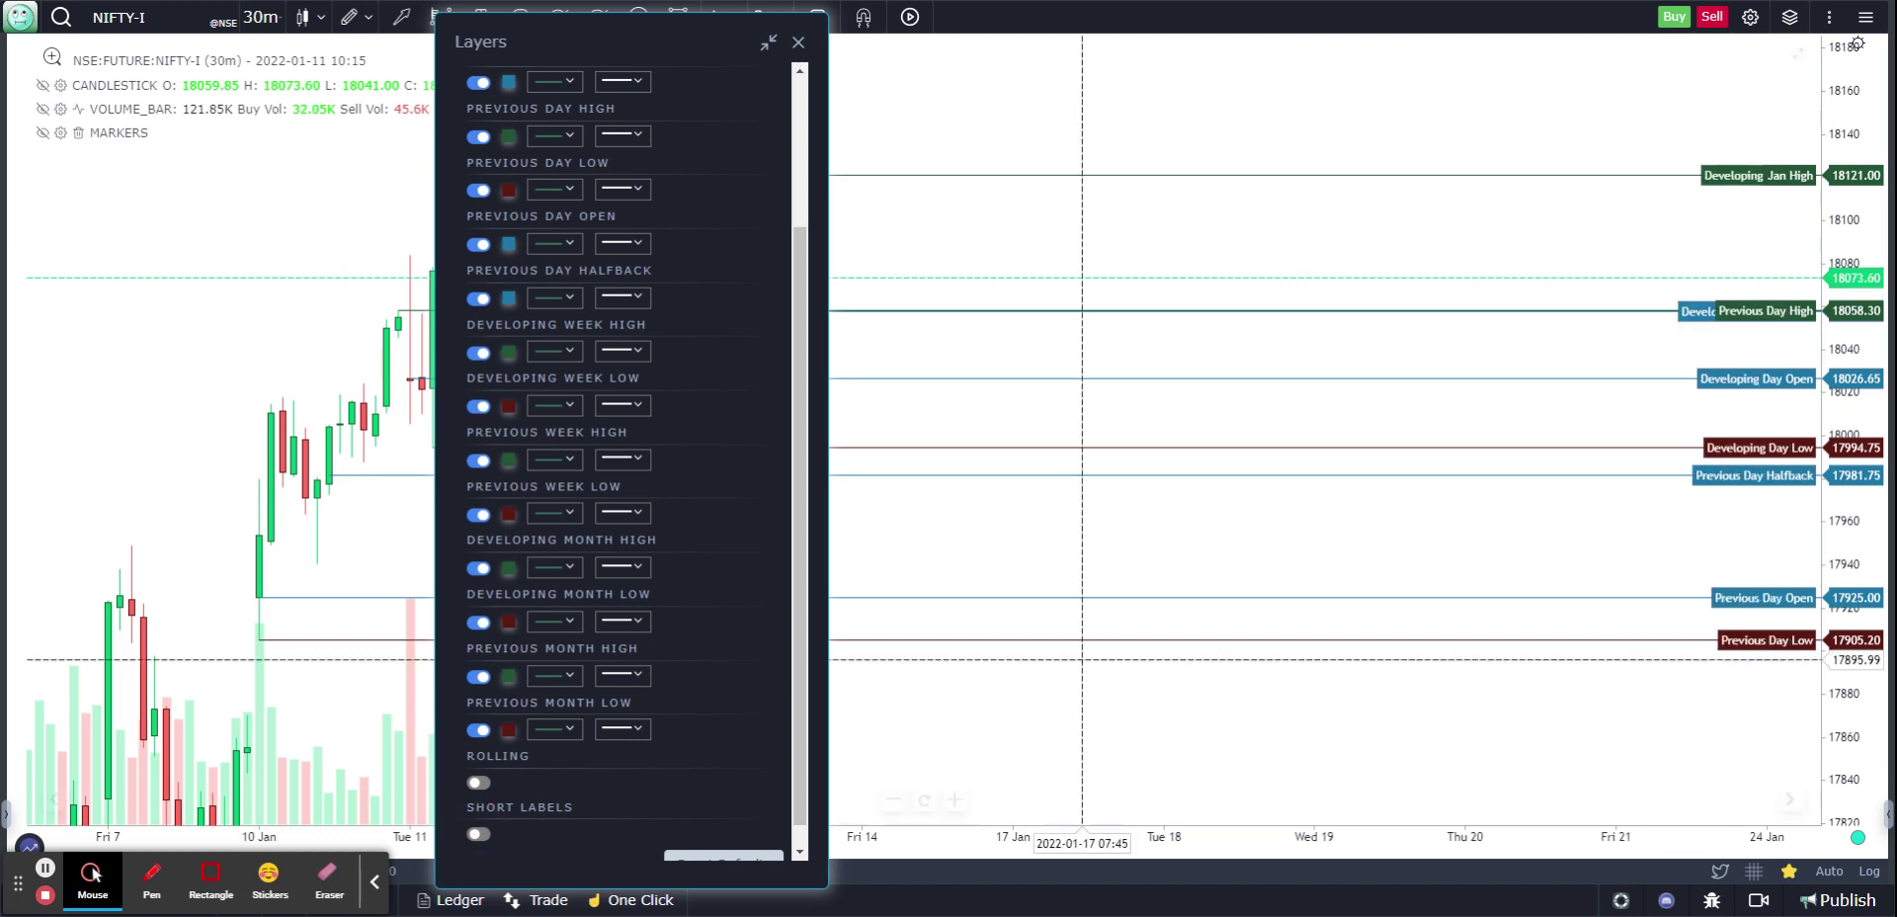
{"action": "left_click", "coordinate": [798, 42]}
{"action": "mouse_move", "coordinate": [1875, 267]}
{"action": "left_mouse_down"}
{"action": "mouse_move", "coordinate": [1875, 110]}
{"action": "mouse_move", "coordinate": [1874, 296]}
{"action": "left_mouse_up"}
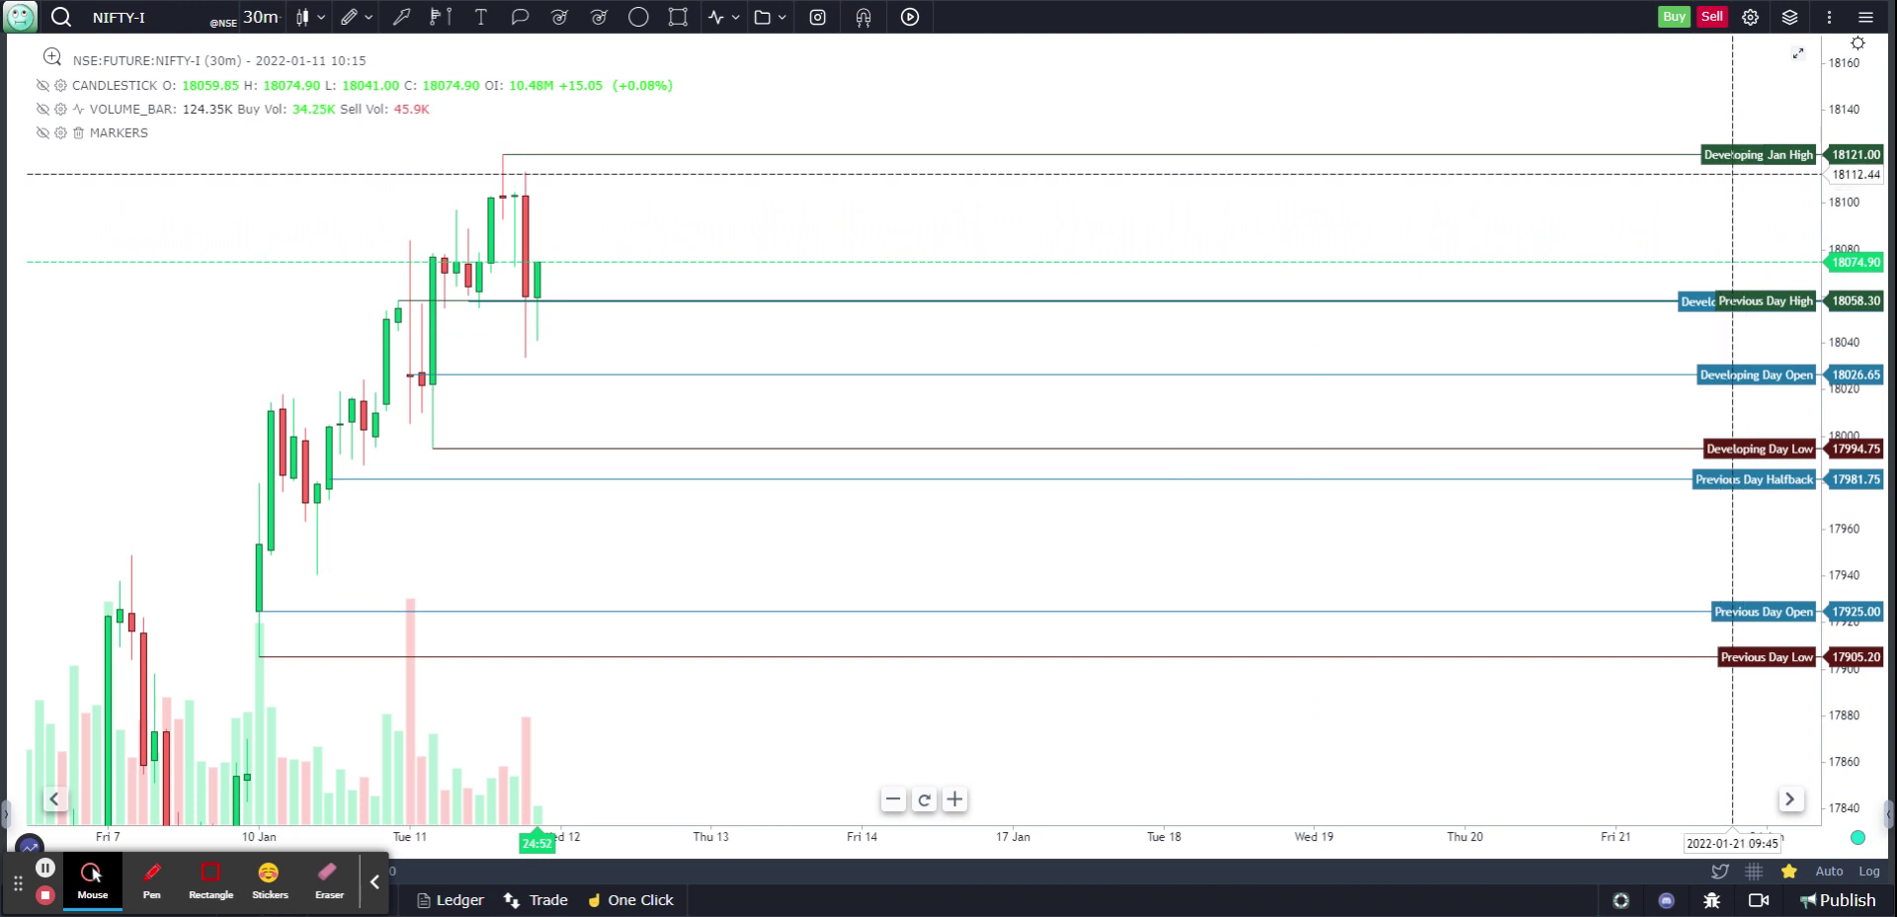
Step: Pan and rescale the chart around recent candles, then reopen Markers settings at Short Labels
{"action": "left_click", "coordinate": [1699, 237]}
{"action": "left_click_drag", "start_coordinate": [1699, 237], "coordinate": [1739, 286]}
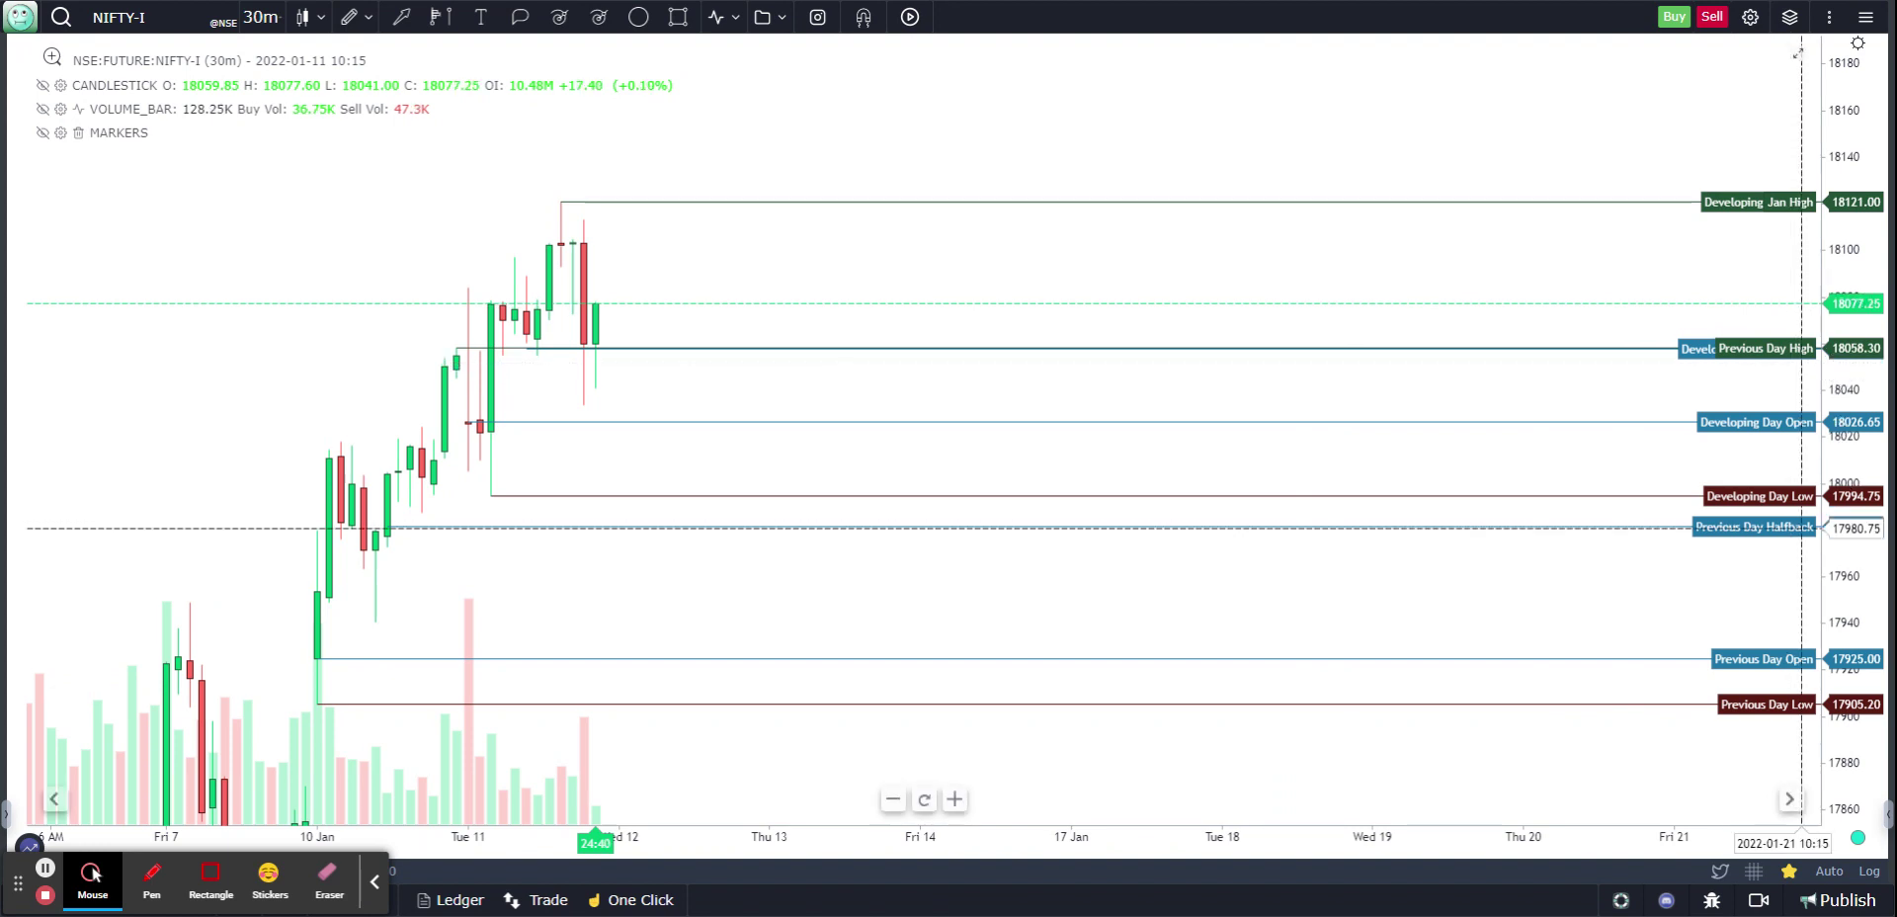
{"action": "mouse_move", "coordinate": [1843, 583]}
{"action": "left_mouse_down"}
{"action": "mouse_move", "coordinate": [1851, 504]}
{"action": "mouse_move", "coordinate": [1853, 571]}
{"action": "left_mouse_up"}
{"action": "left_click_drag", "start_coordinate": [1112, 585], "coordinate": [1147, 508]}
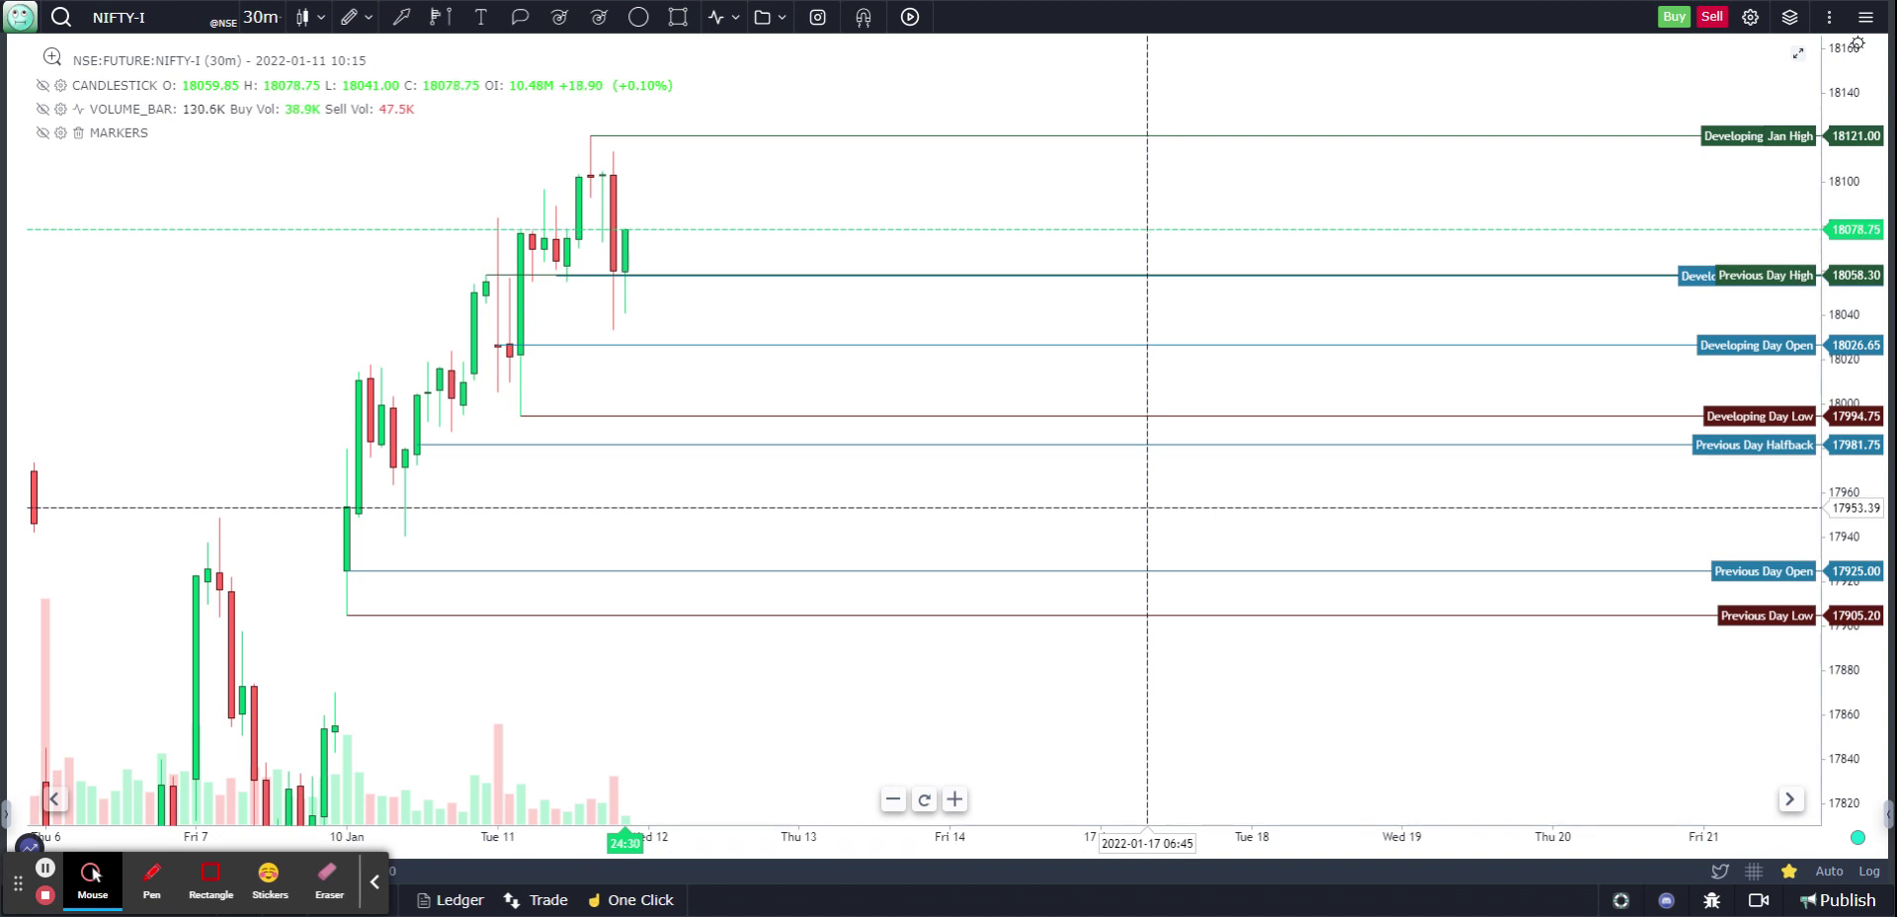
{"action": "left_click_drag", "start_coordinate": [1735, 330], "coordinate": [1459, 325]}
{"action": "scroll", "coordinate": [1458, 325], "scroll_direction": "down", "scroll_amount": 5}
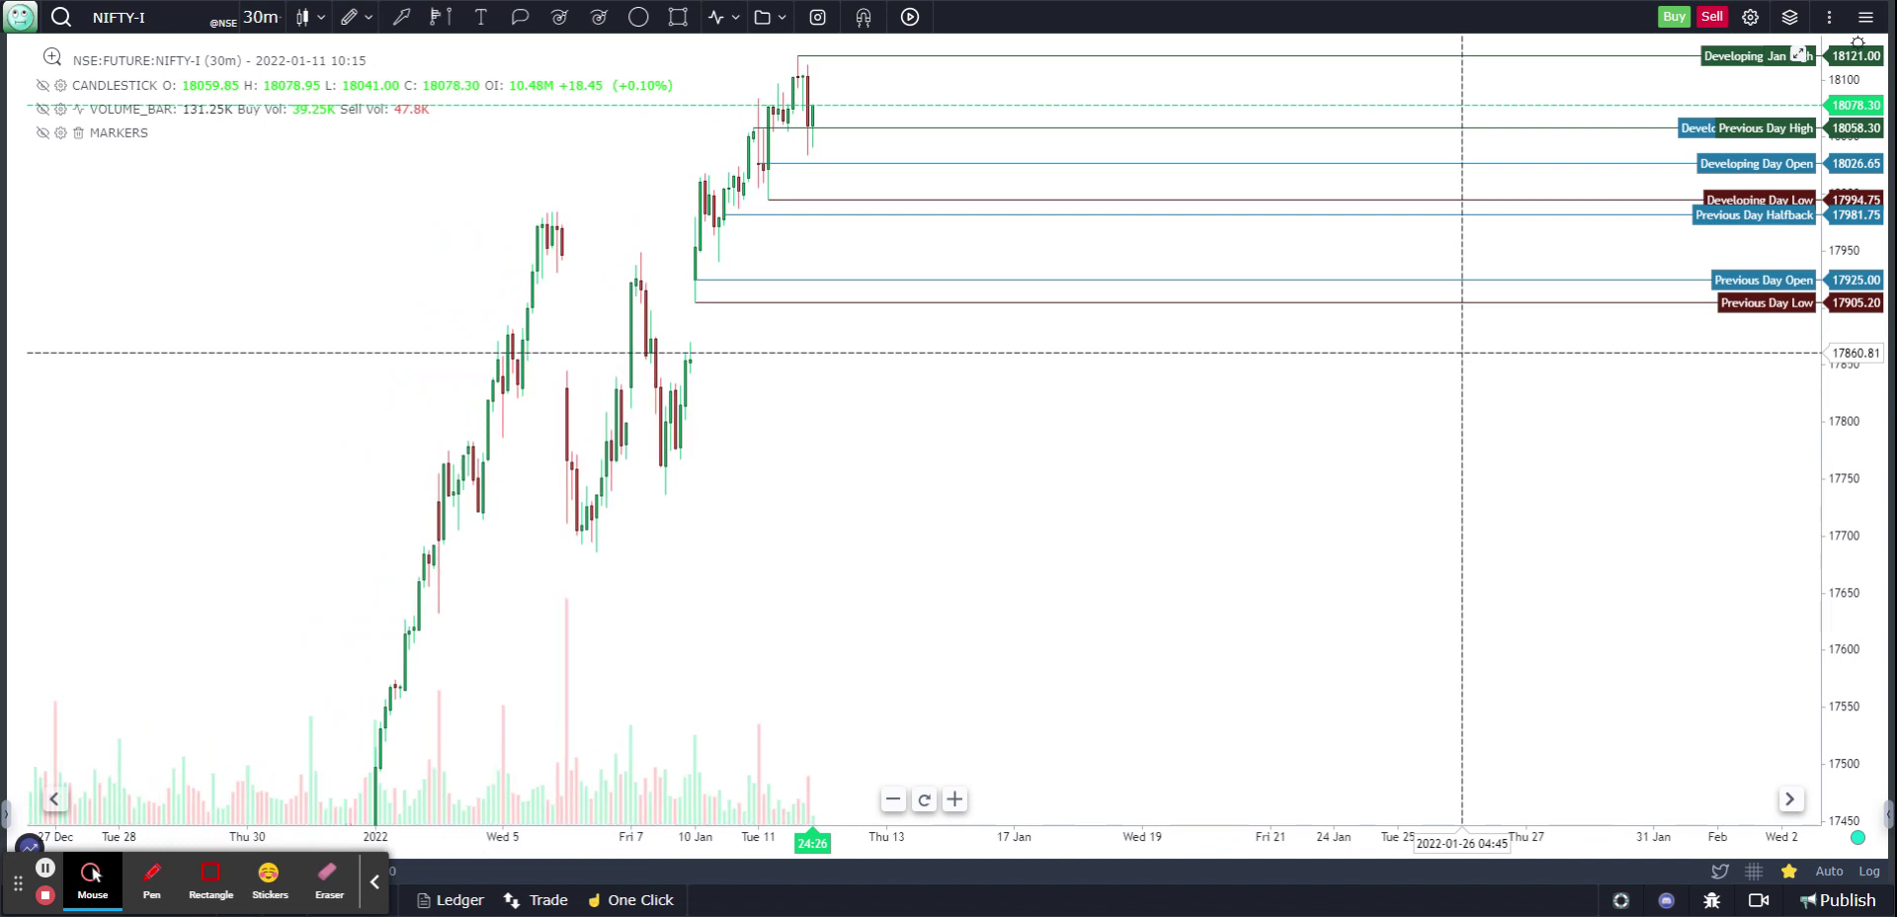
{"action": "scroll", "coordinate": [1466, 353], "scroll_direction": "up", "scroll_amount": 4}
{"action": "left_click_drag", "start_coordinate": [1862, 302], "coordinate": [1866, 198]}
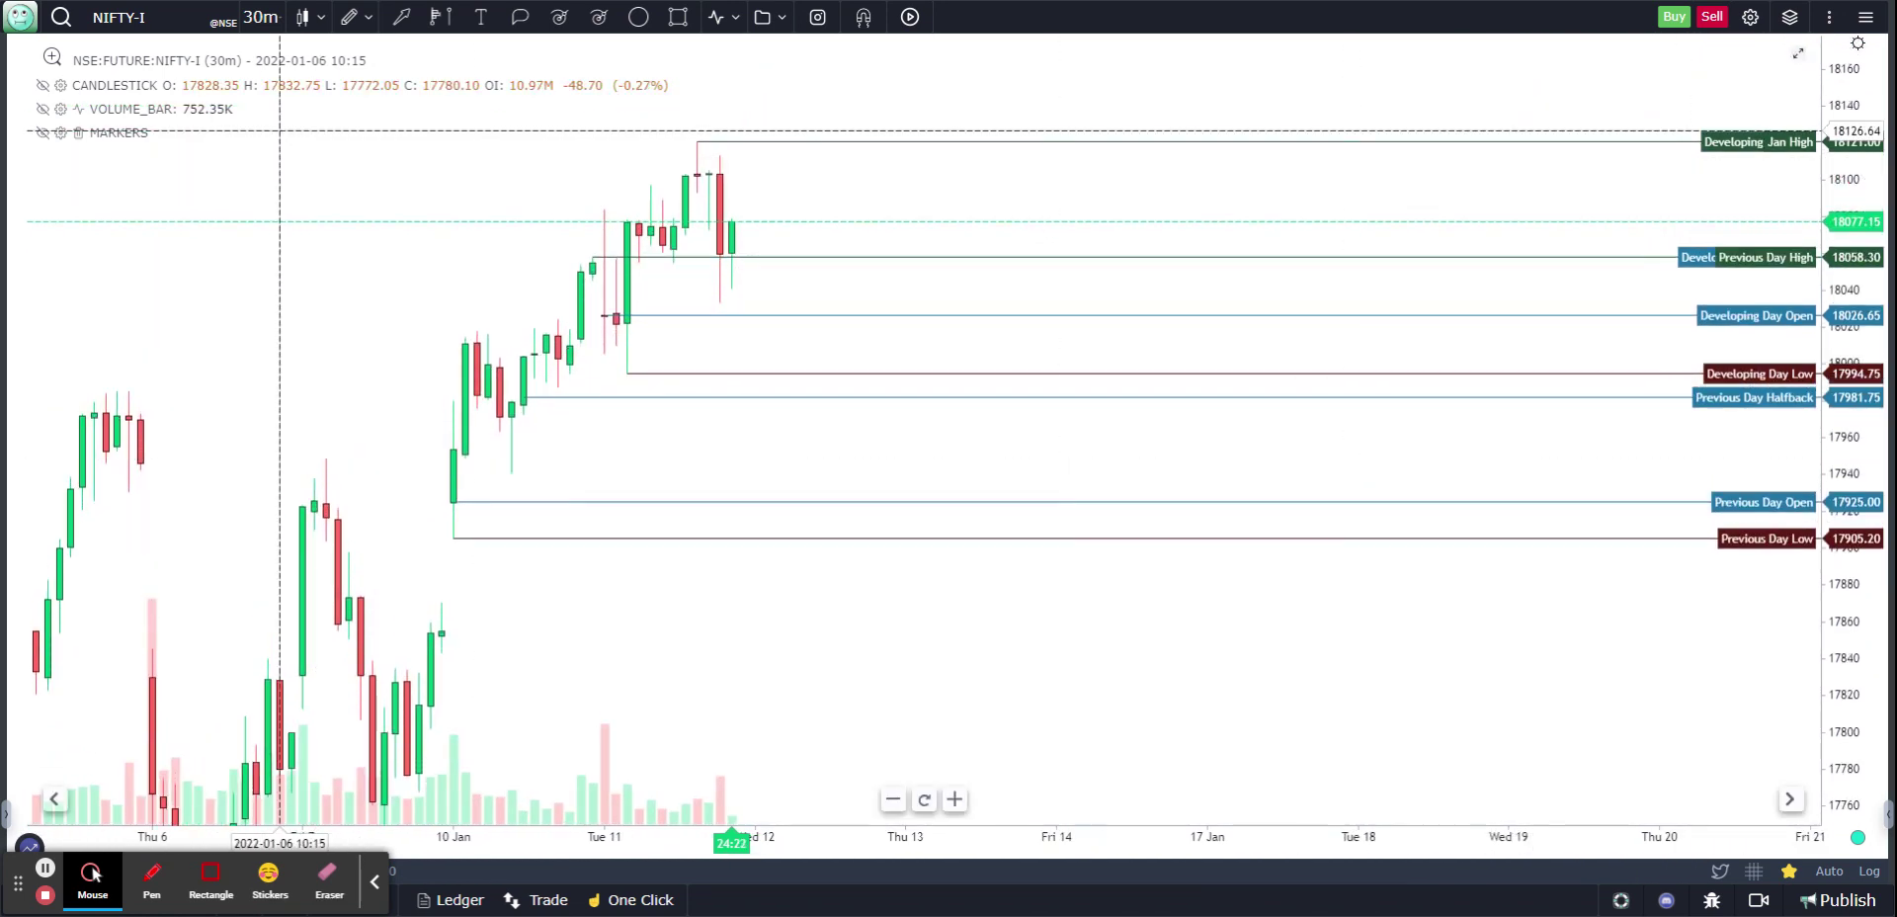
{"action": "left_click", "coordinate": [60, 133]}
{"action": "scroll", "coordinate": [648, 339], "scroll_direction": "down", "scroll_amount": 5}
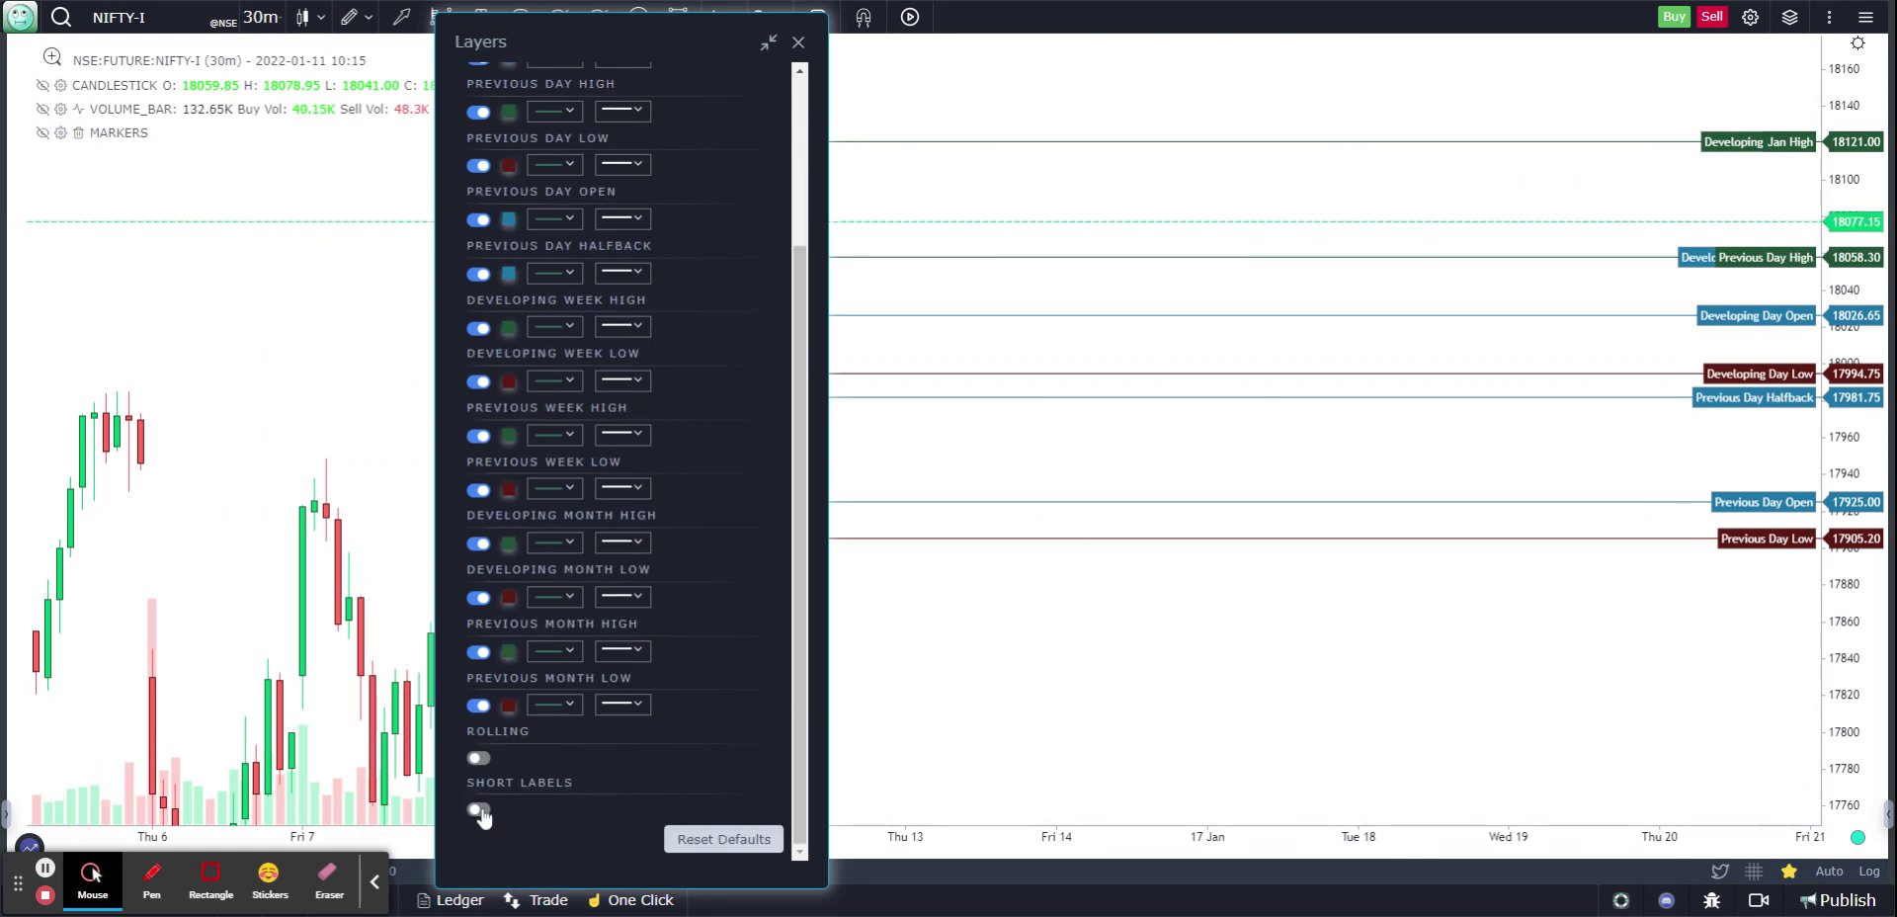
Step: Re-enable Short Labels and hide Developing Day Open, Previous Day Open/Halfback, and Developing Week High/Low
{"action": "left_click", "coordinate": [479, 810]}
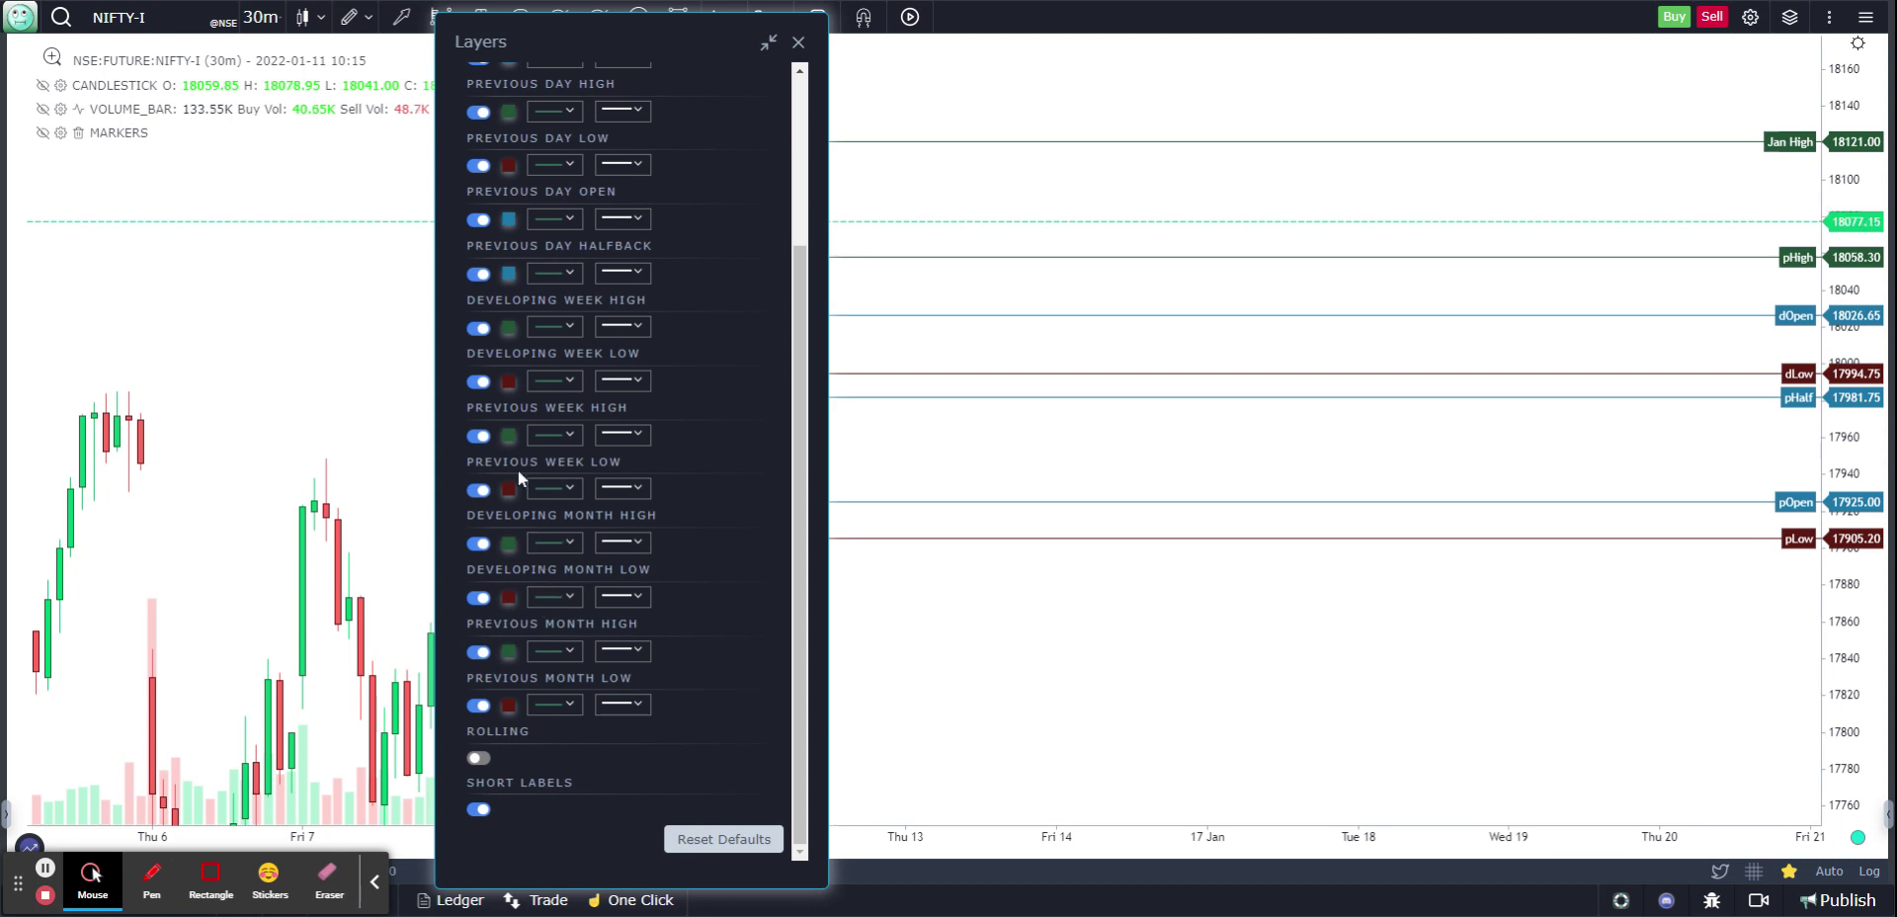
{"action": "scroll", "coordinate": [513, 415], "scroll_direction": "up", "scroll_amount": 2}
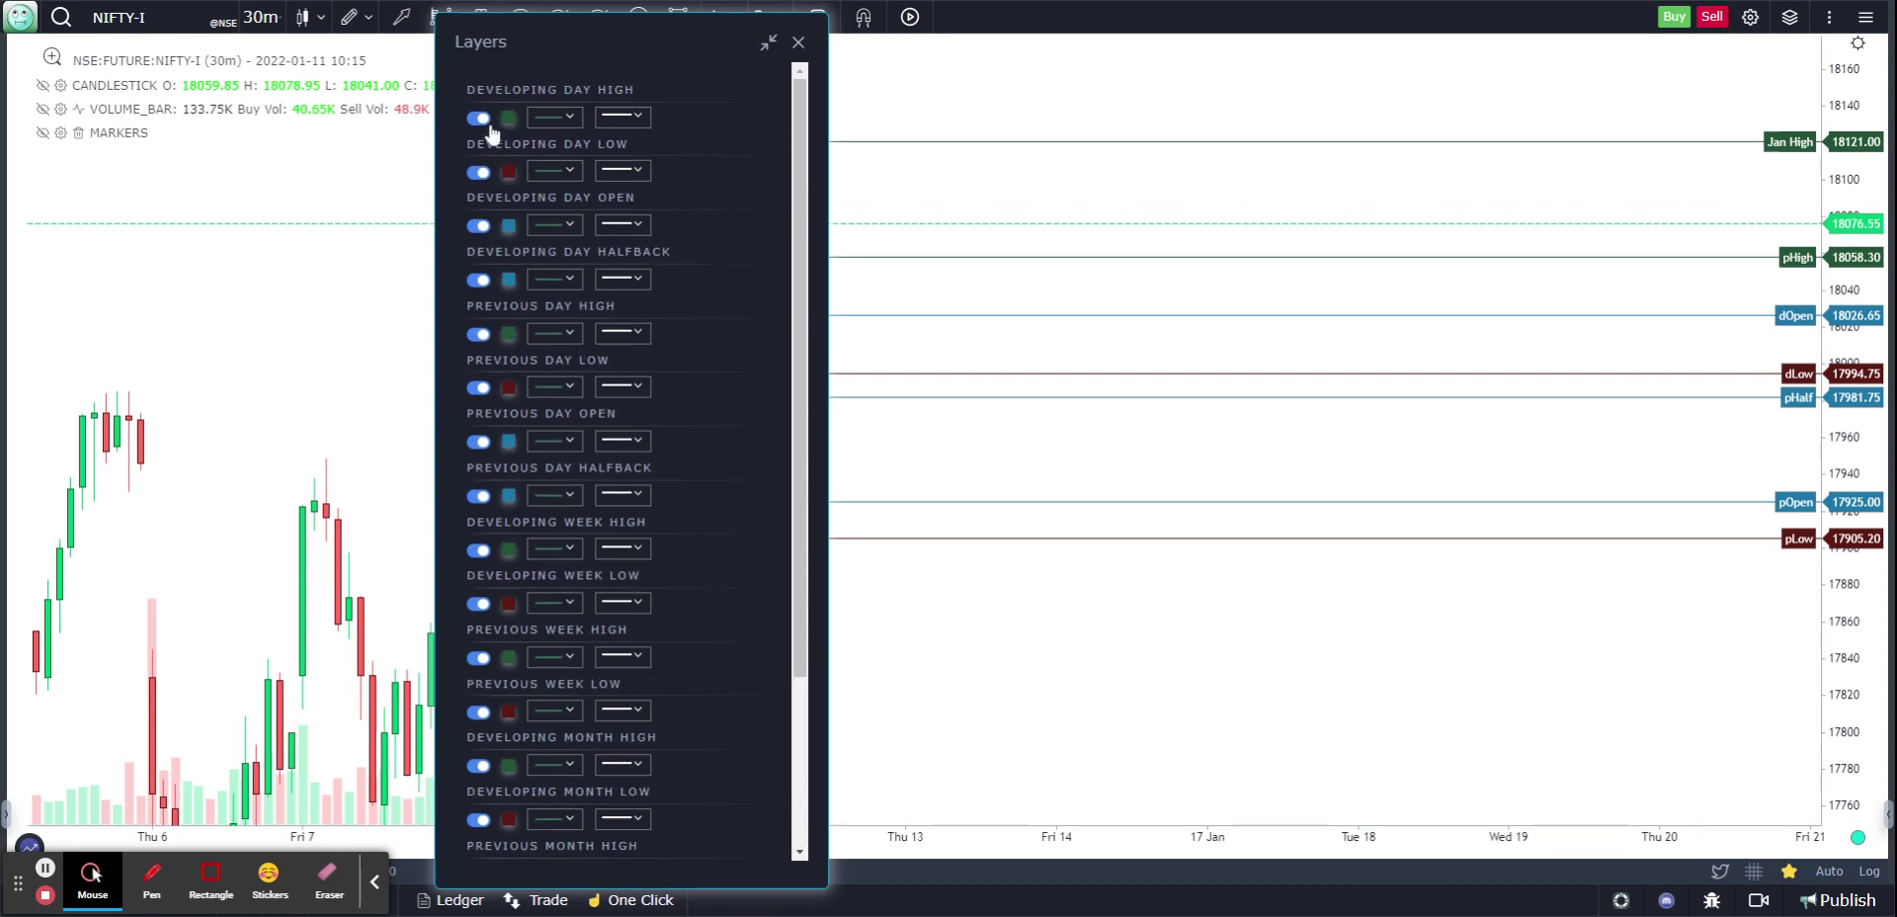
{"action": "left_click", "coordinate": [478, 226]}
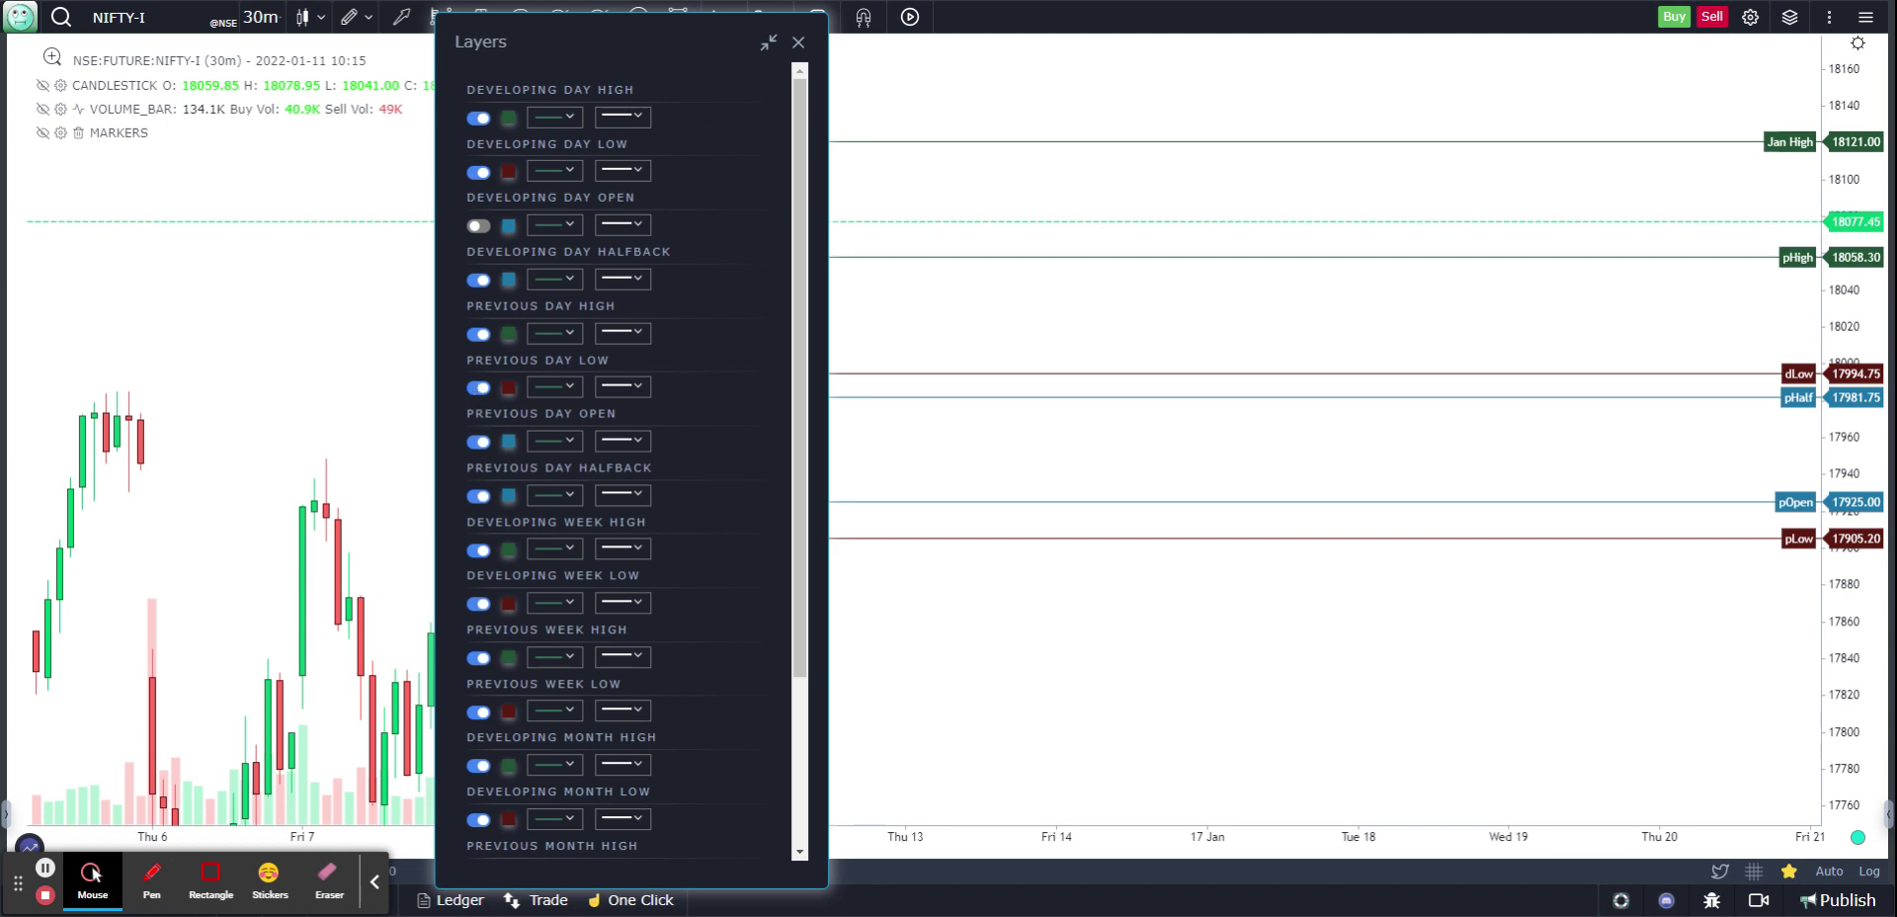
{"action": "left_click", "coordinate": [477, 444]}
{"action": "left_click", "coordinate": [480, 497]}
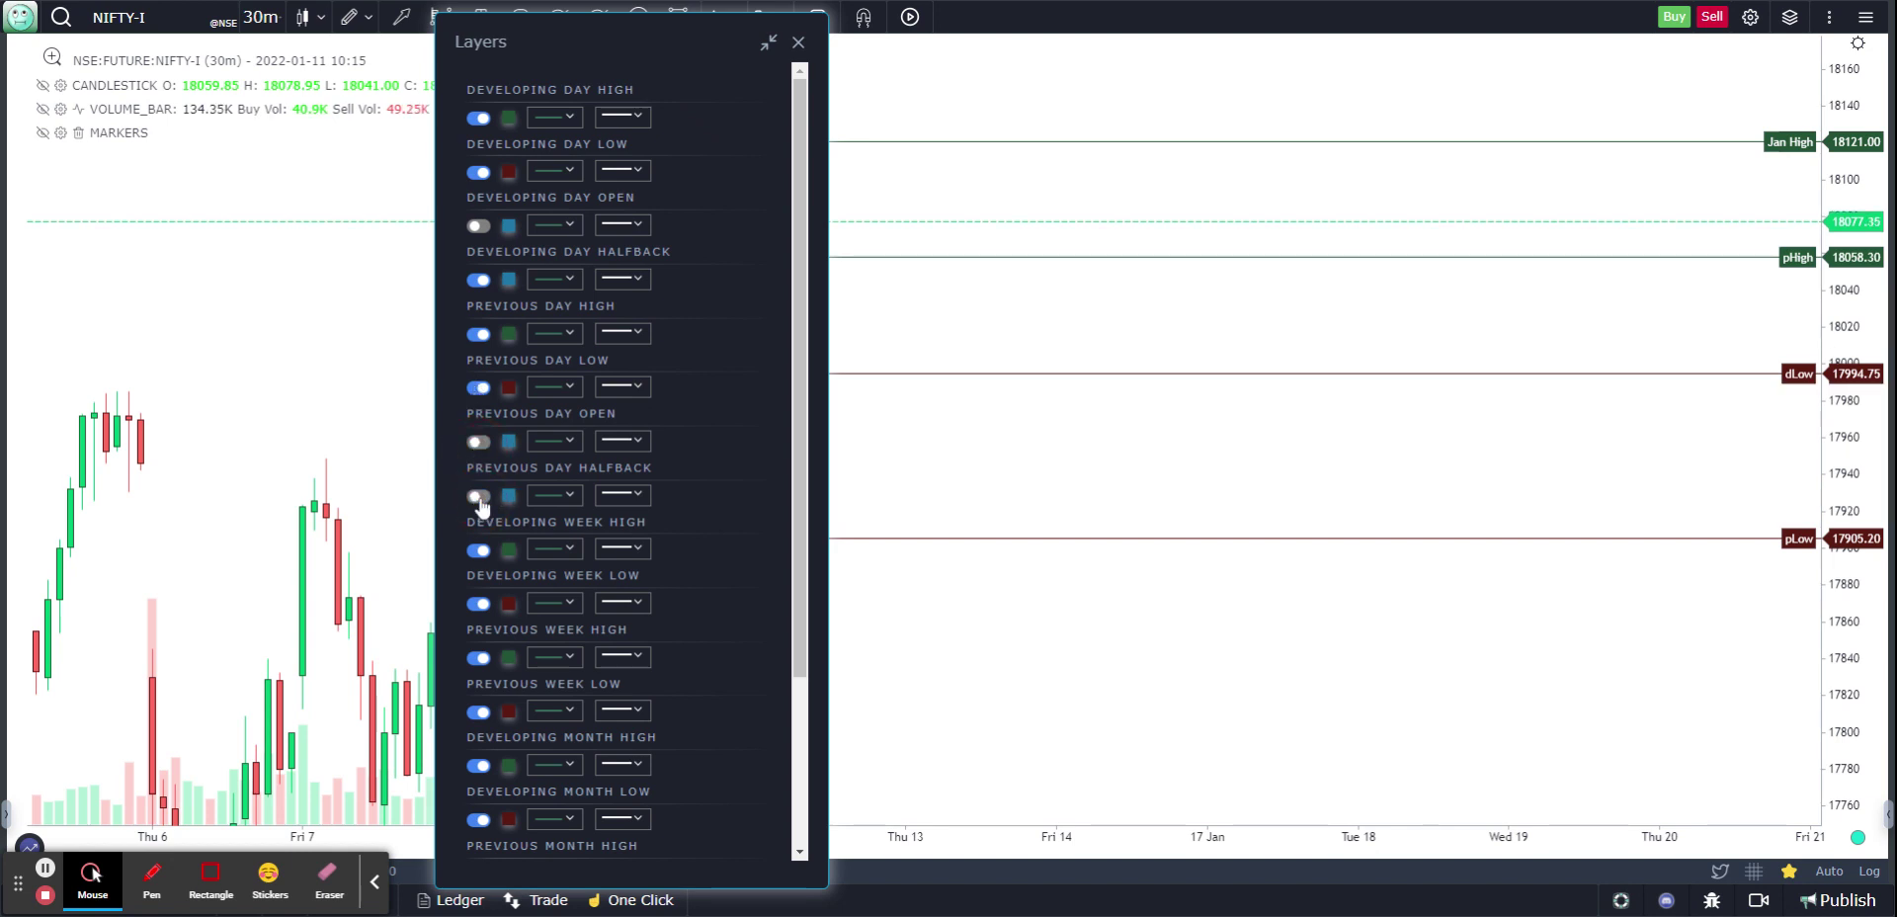
{"action": "left_click", "coordinate": [480, 550]}
{"action": "left_click", "coordinate": [481, 602]}
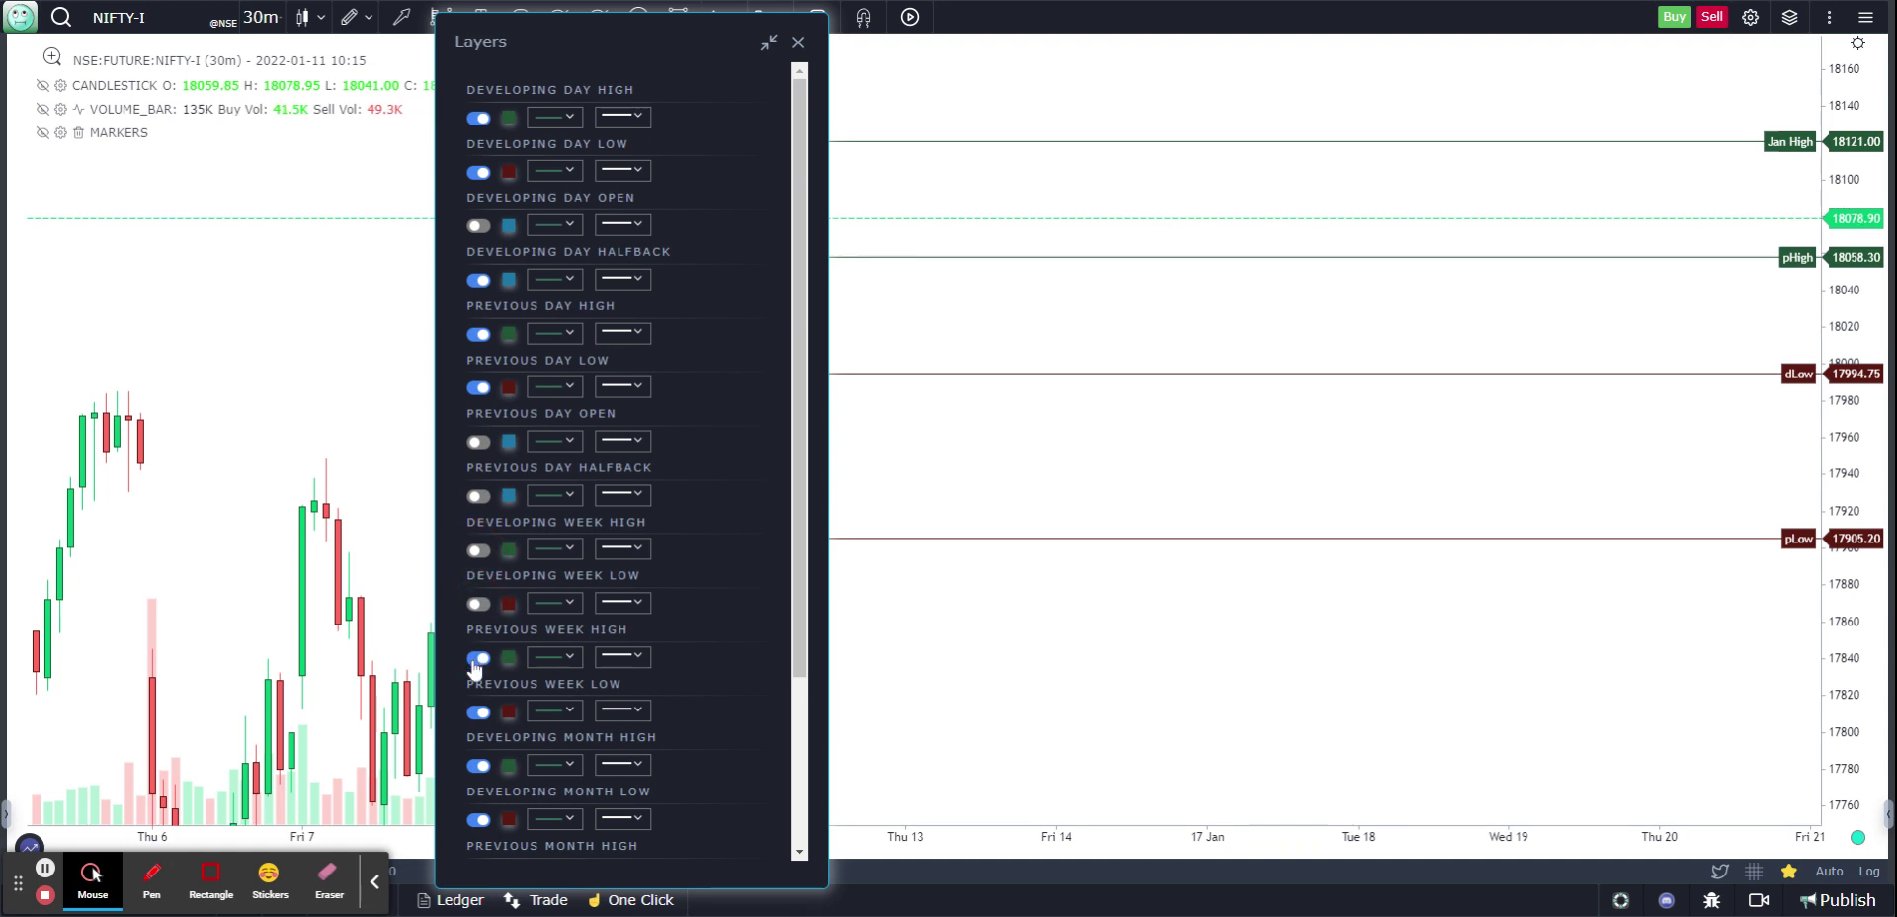
Step: Hide Previous Week High and Low, then re-centre the chart and adjust the price scale
{"action": "left_click", "coordinate": [477, 658]}
{"action": "left_click", "coordinate": [478, 712]}
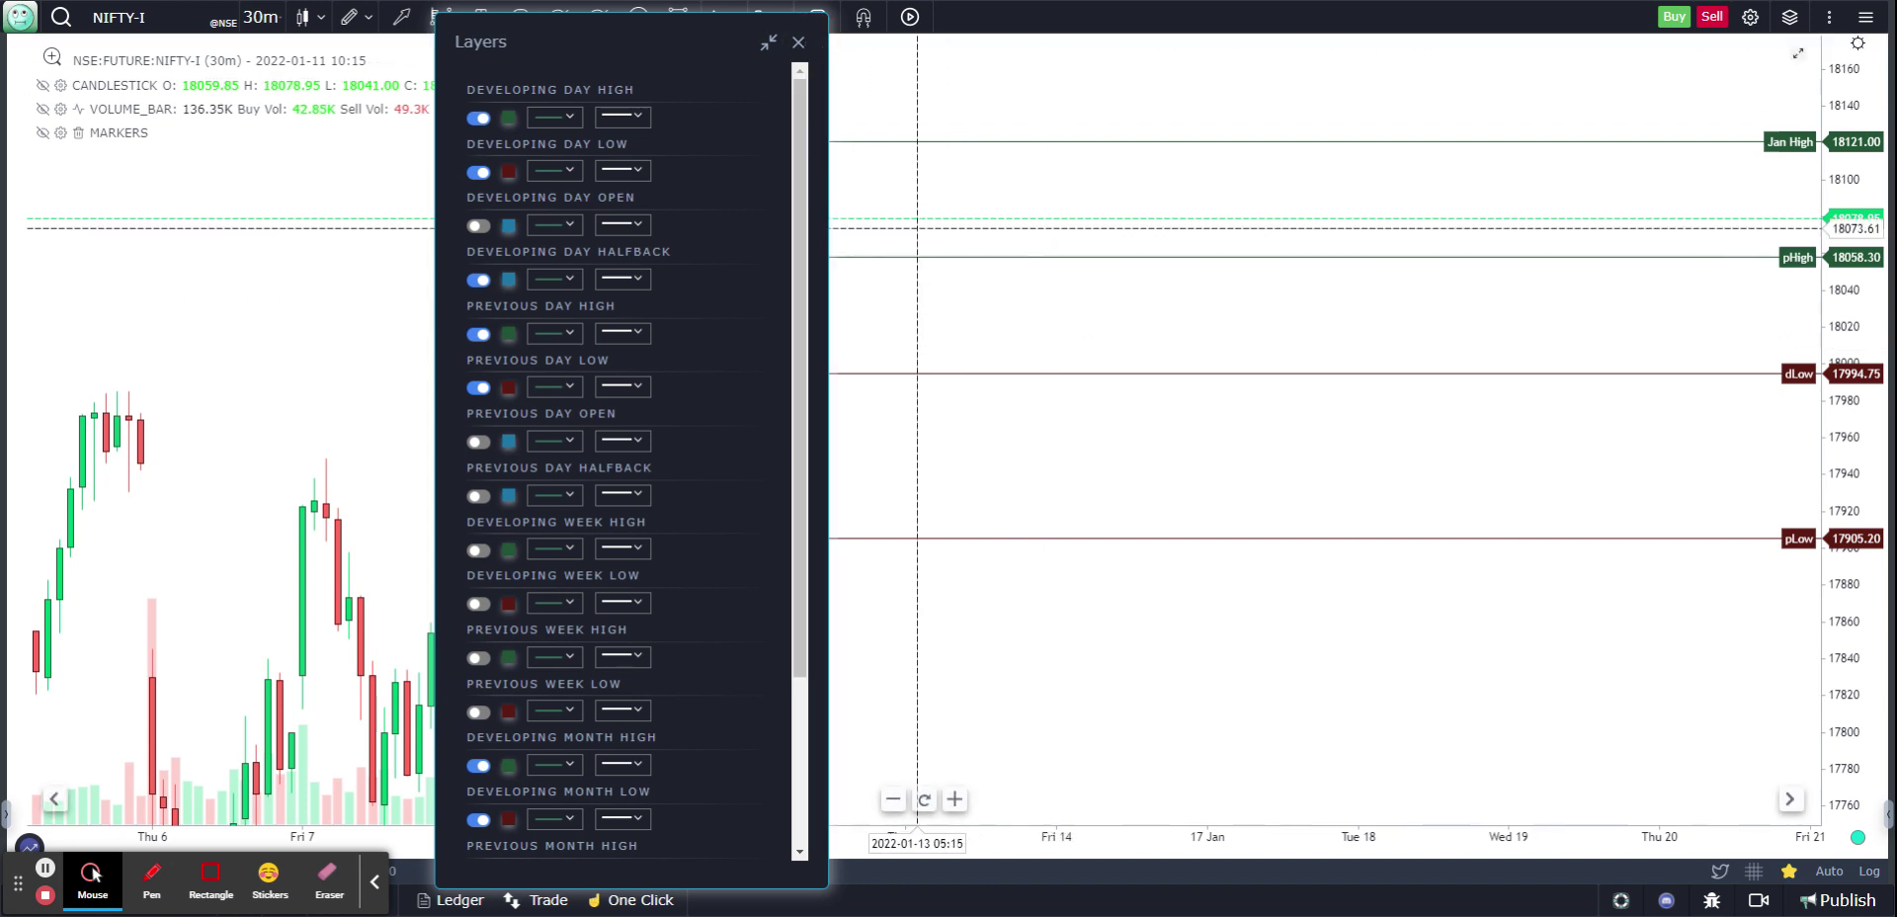
{"action": "left_click", "coordinate": [798, 42]}
{"action": "left_click_drag", "start_coordinate": [1249, 534], "coordinate": [1227, 577]}
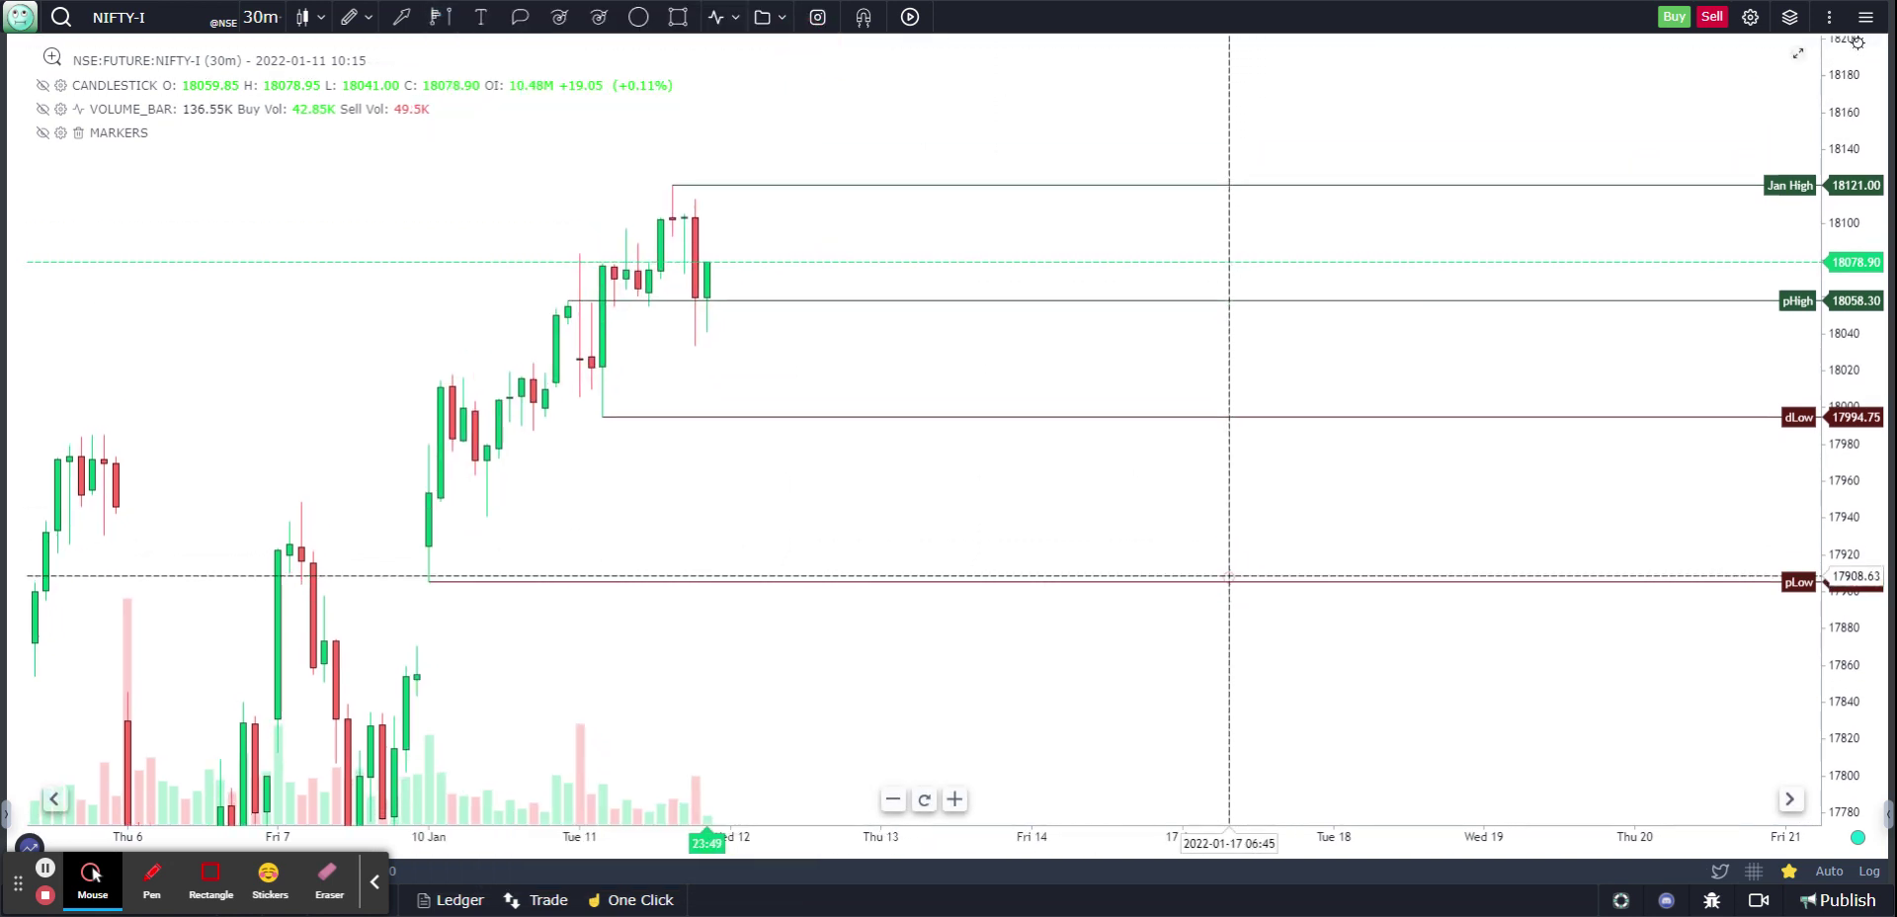
{"action": "left_click_drag", "start_coordinate": [1880, 318], "coordinate": [1880, 287]}
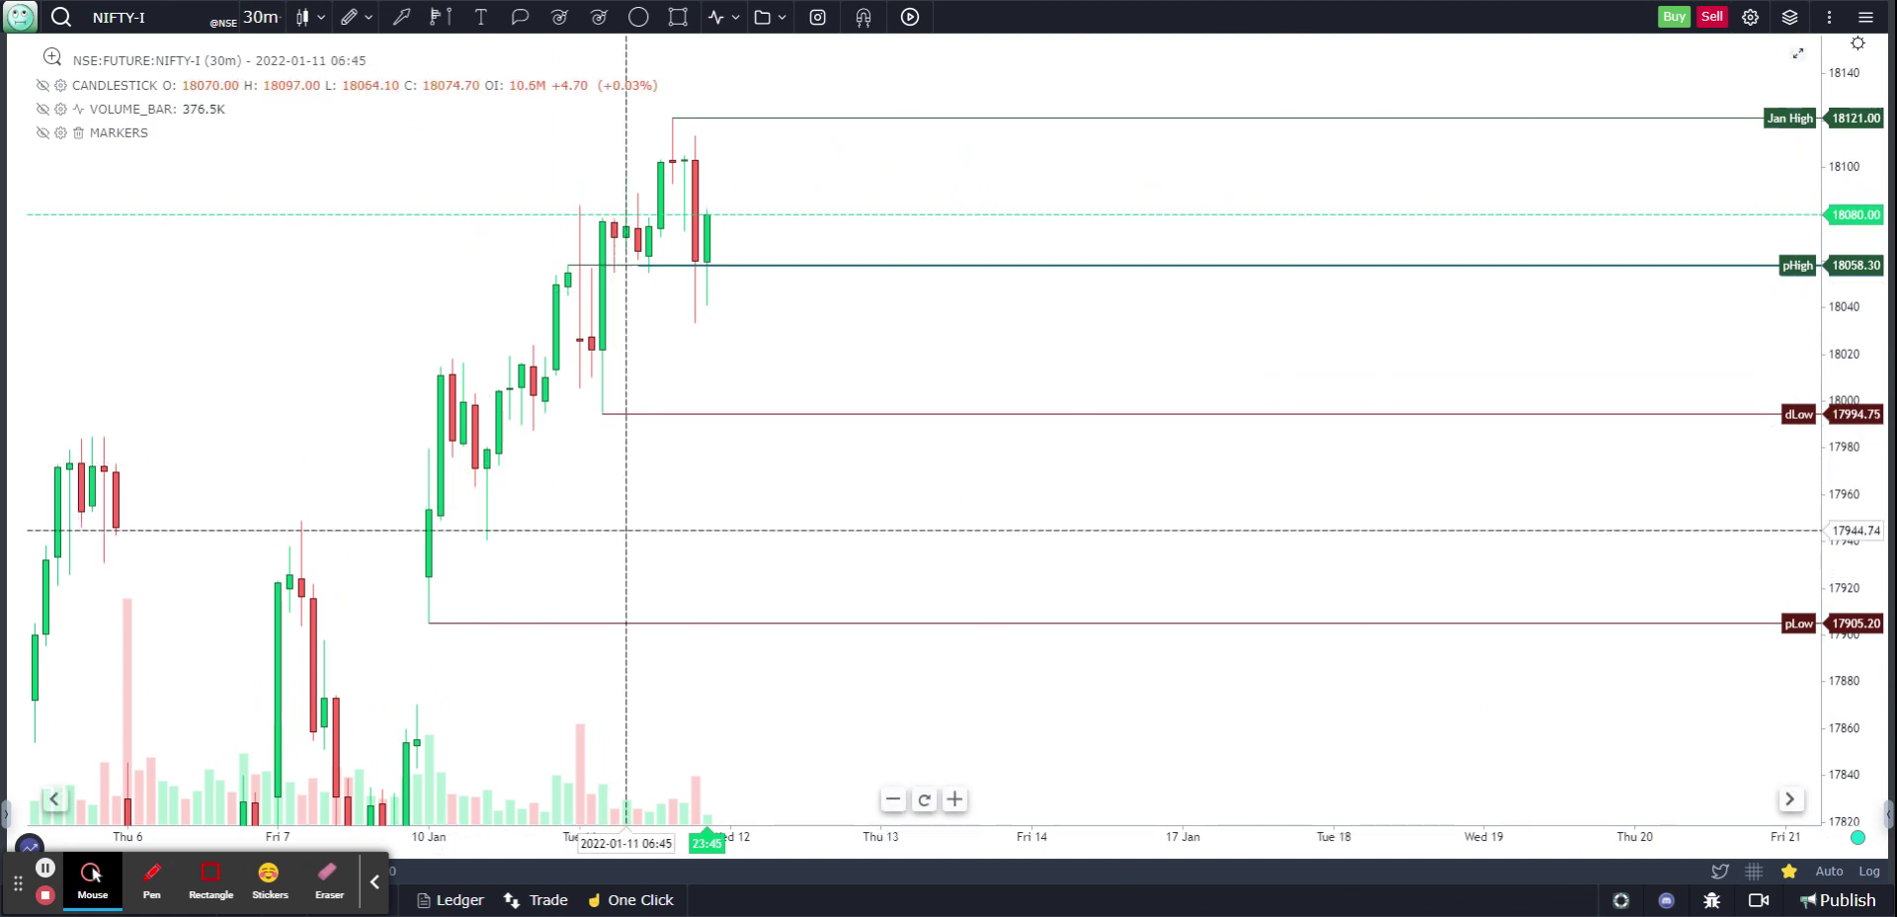
{"action": "left_click_drag", "start_coordinate": [1857, 348], "coordinate": [1857, 379]}
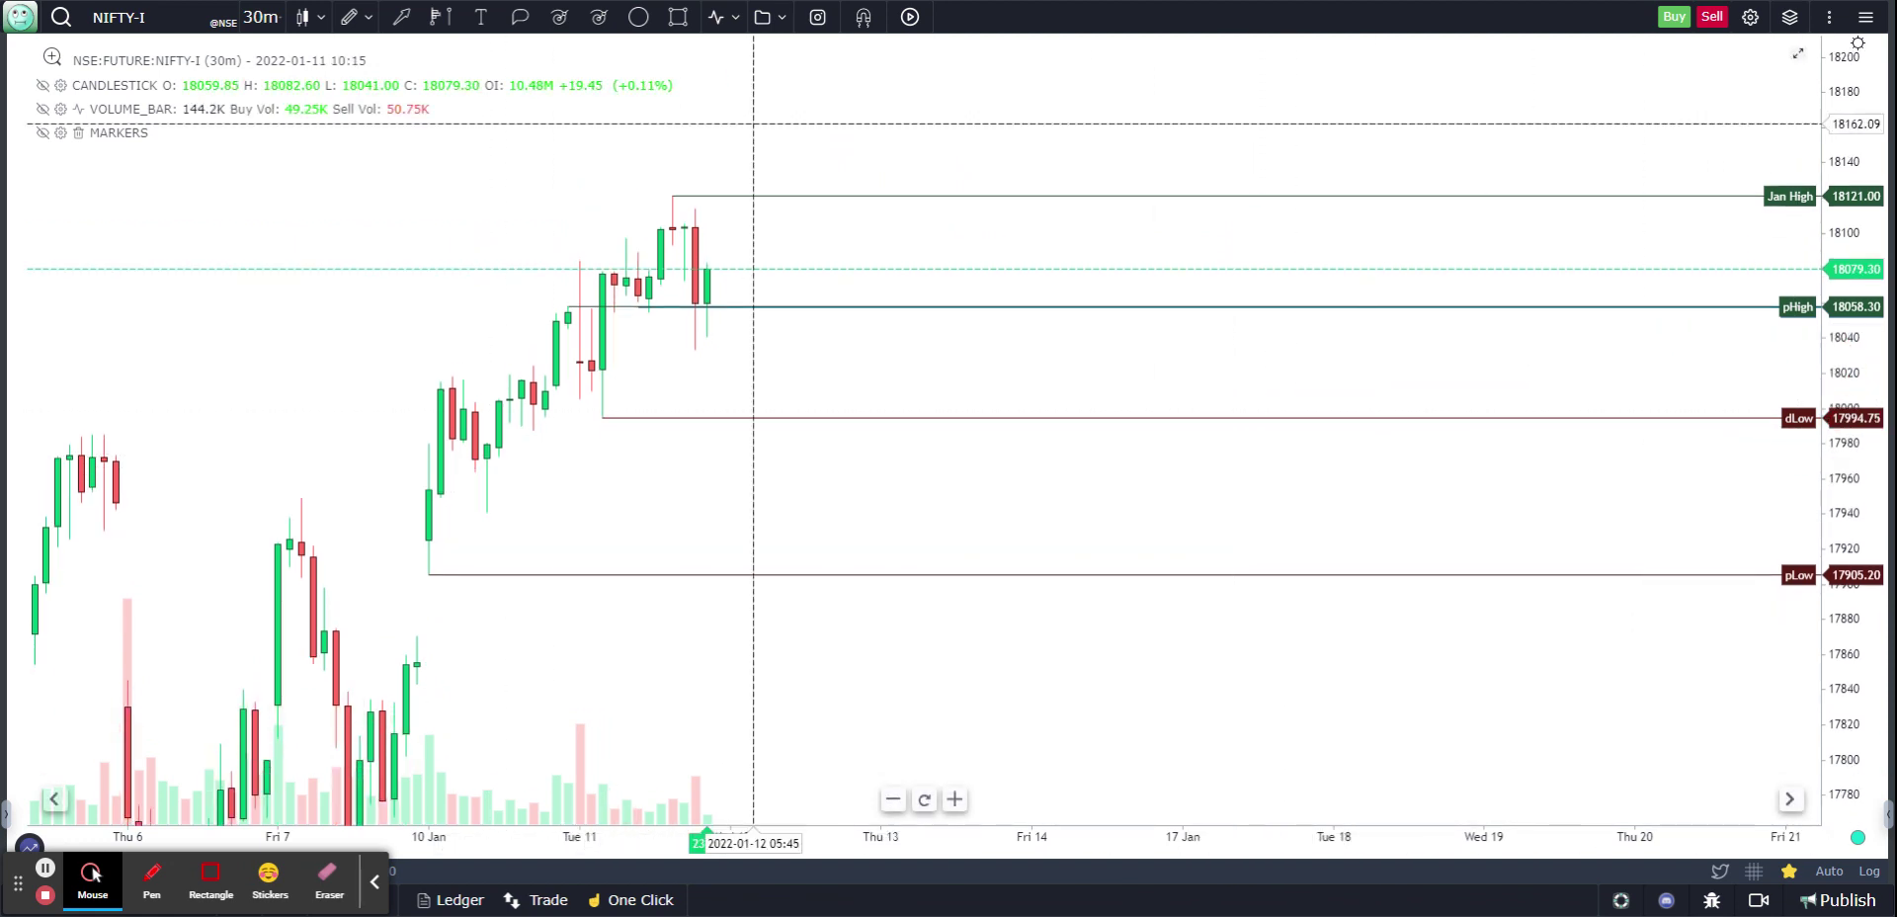
{"action": "left_click", "coordinate": [736, 21]}
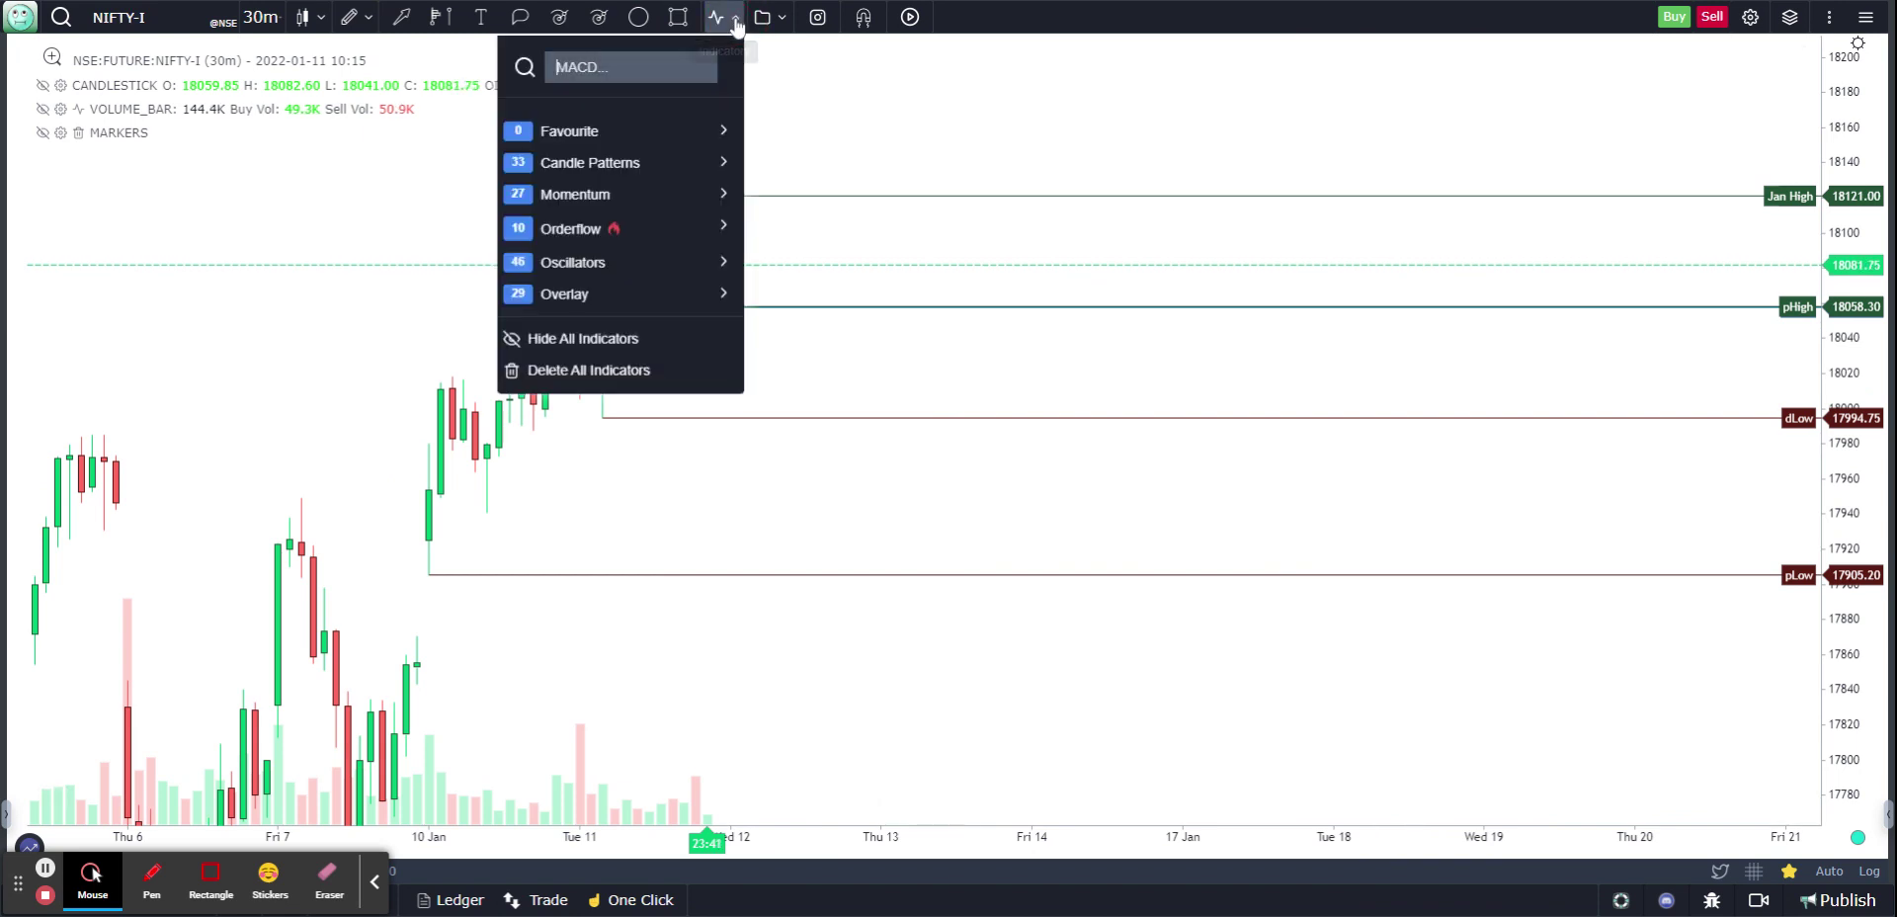
{"action": "type", "text": "market"}
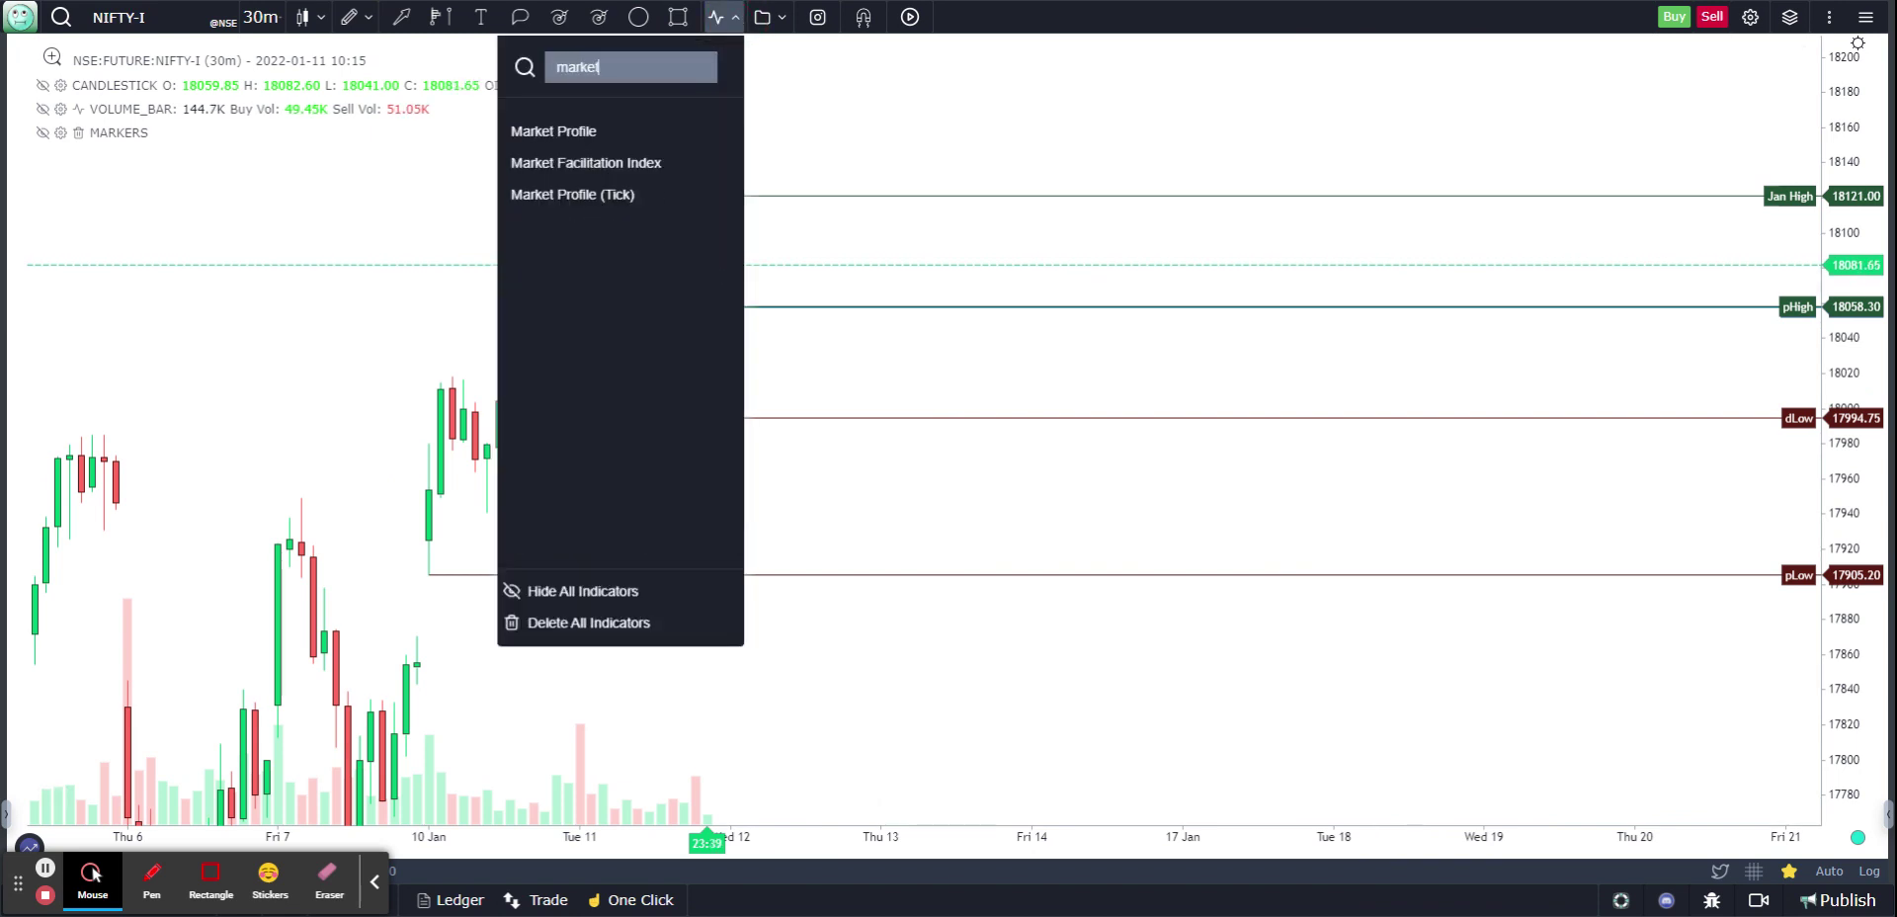
{"action": "left_click", "coordinate": [553, 130]}
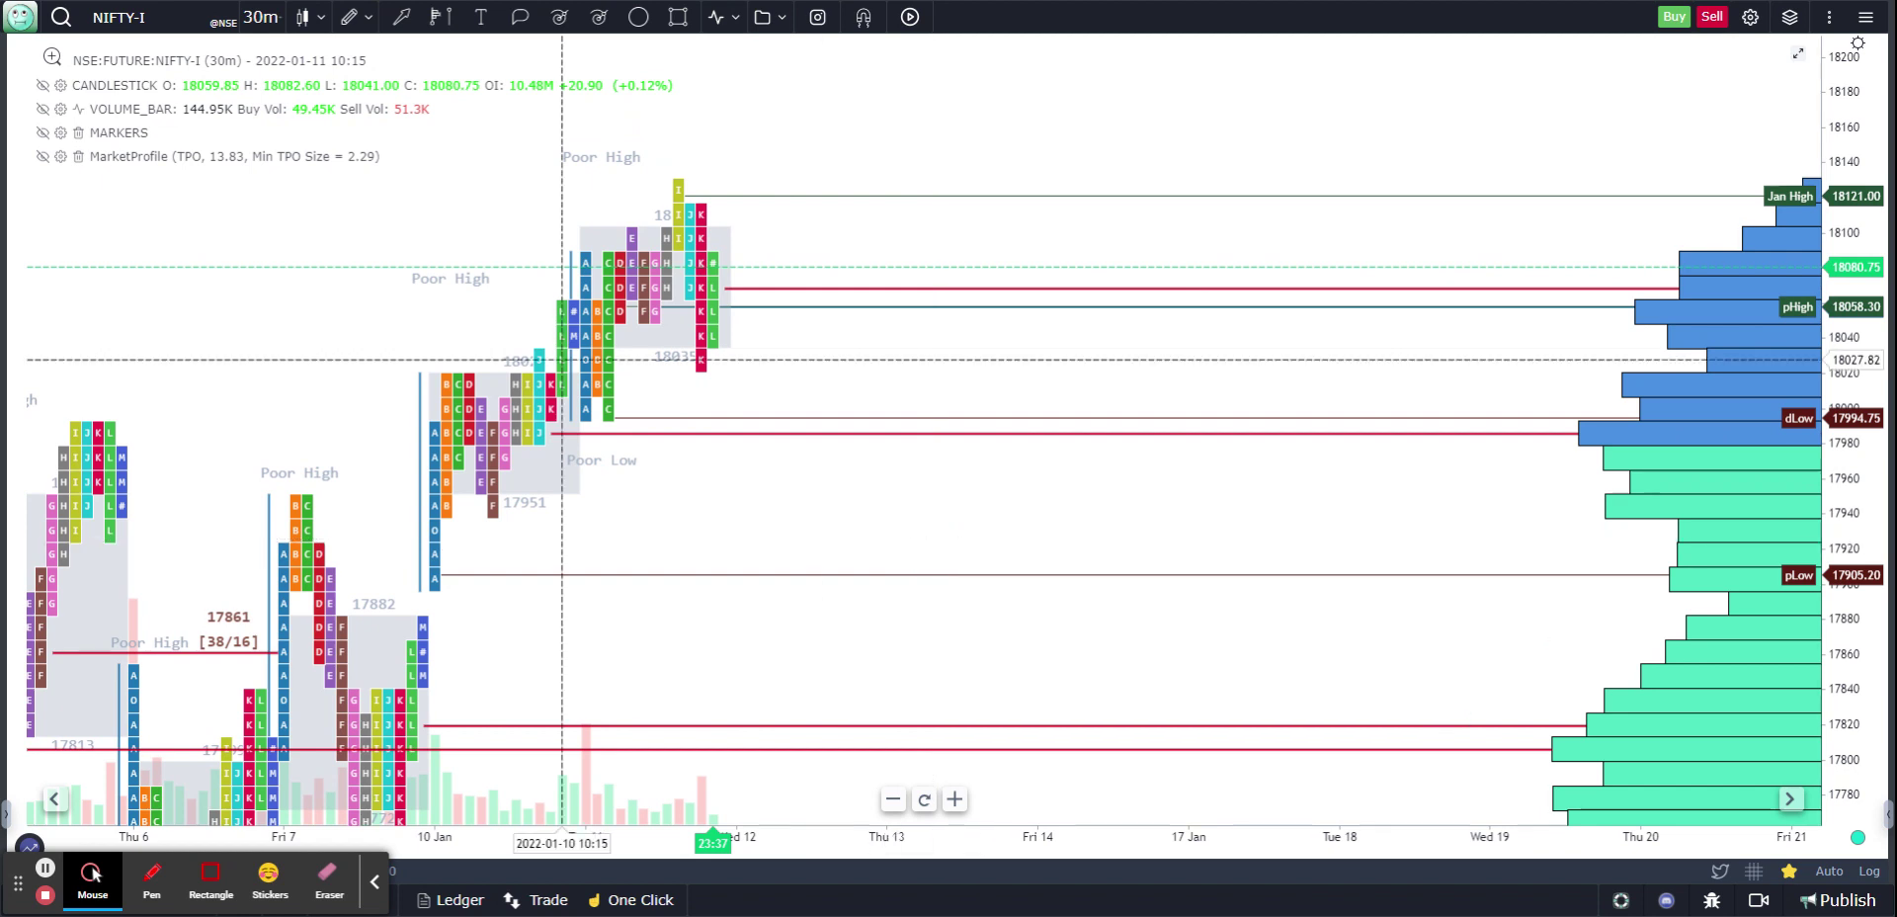
{"action": "left_click", "coordinate": [61, 156]}
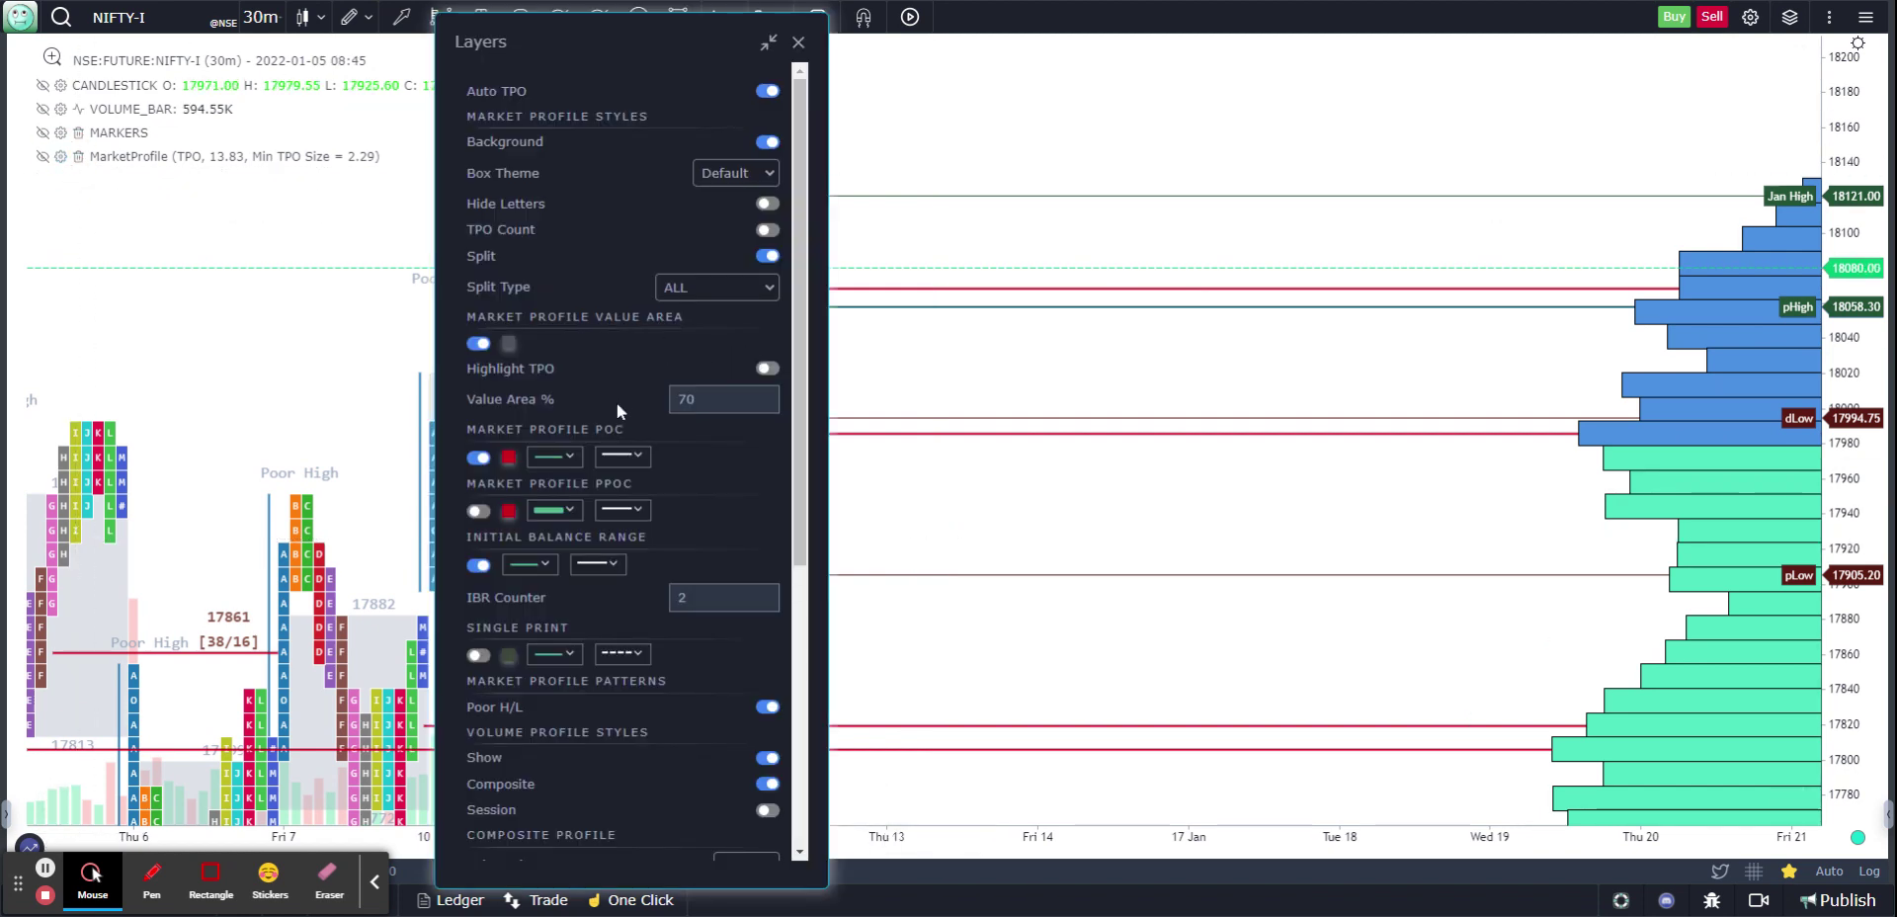
{"action": "left_click", "coordinate": [767, 256]}
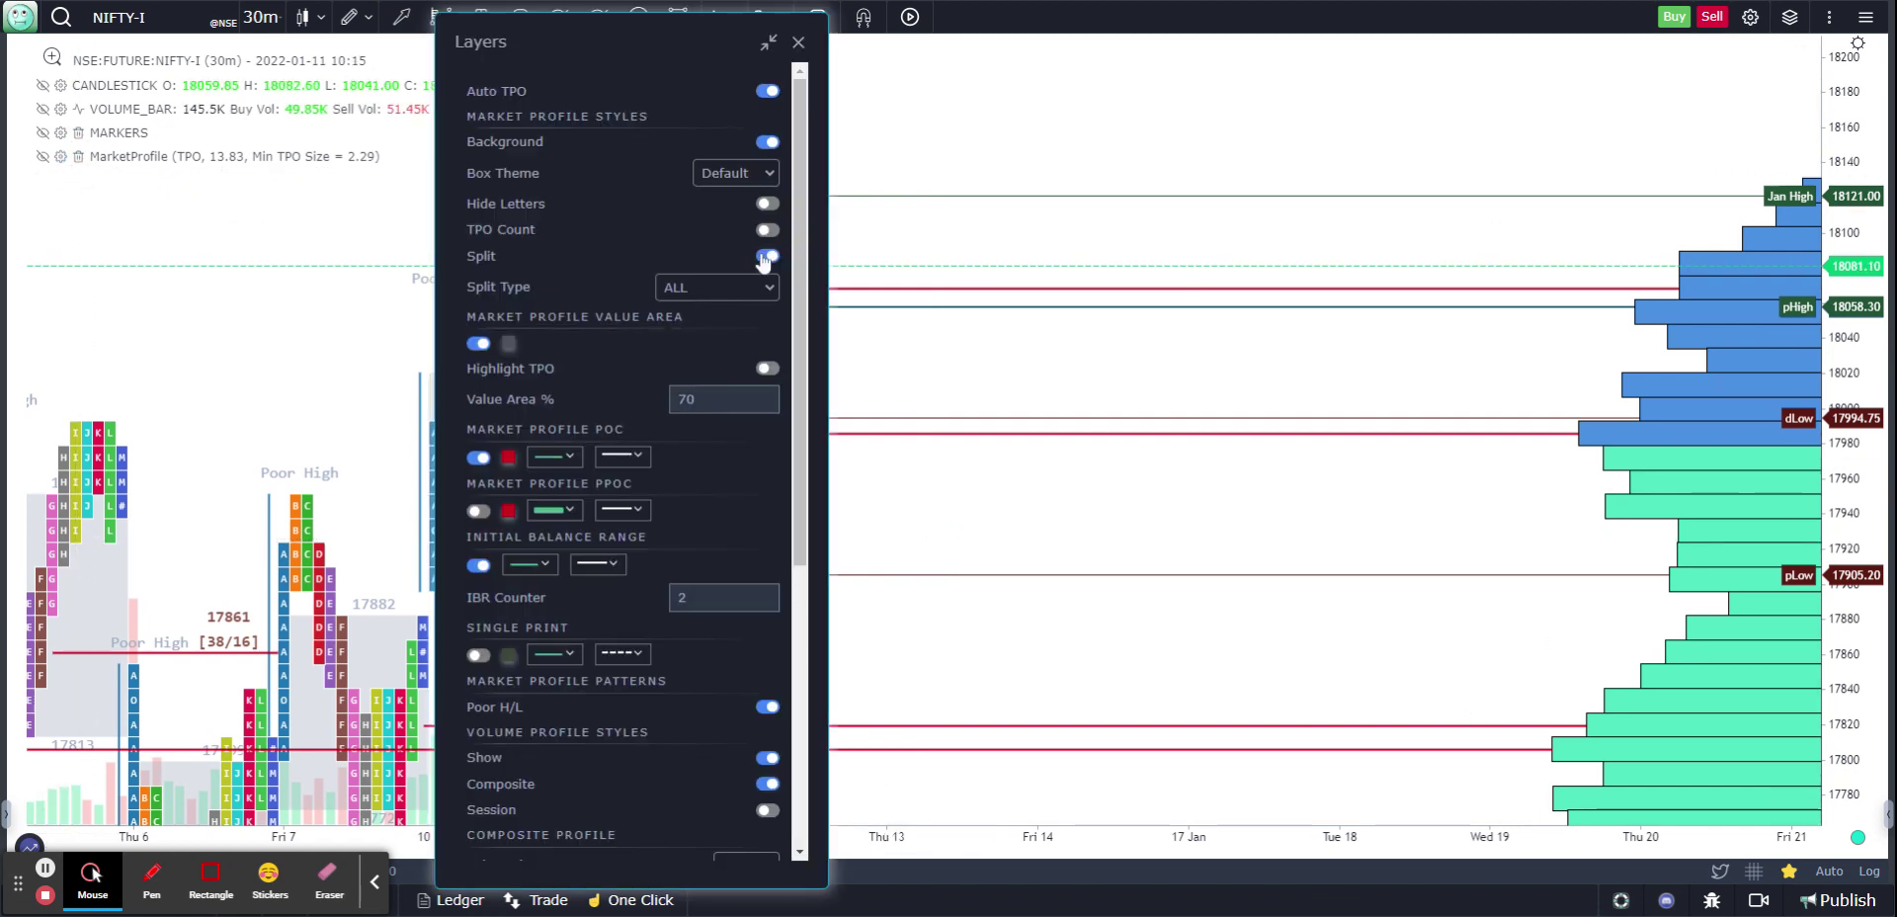
{"action": "left_click", "coordinate": [798, 44]}
{"action": "scroll", "coordinate": [1250, 395], "scroll_direction": "up", "scroll_amount": 5}
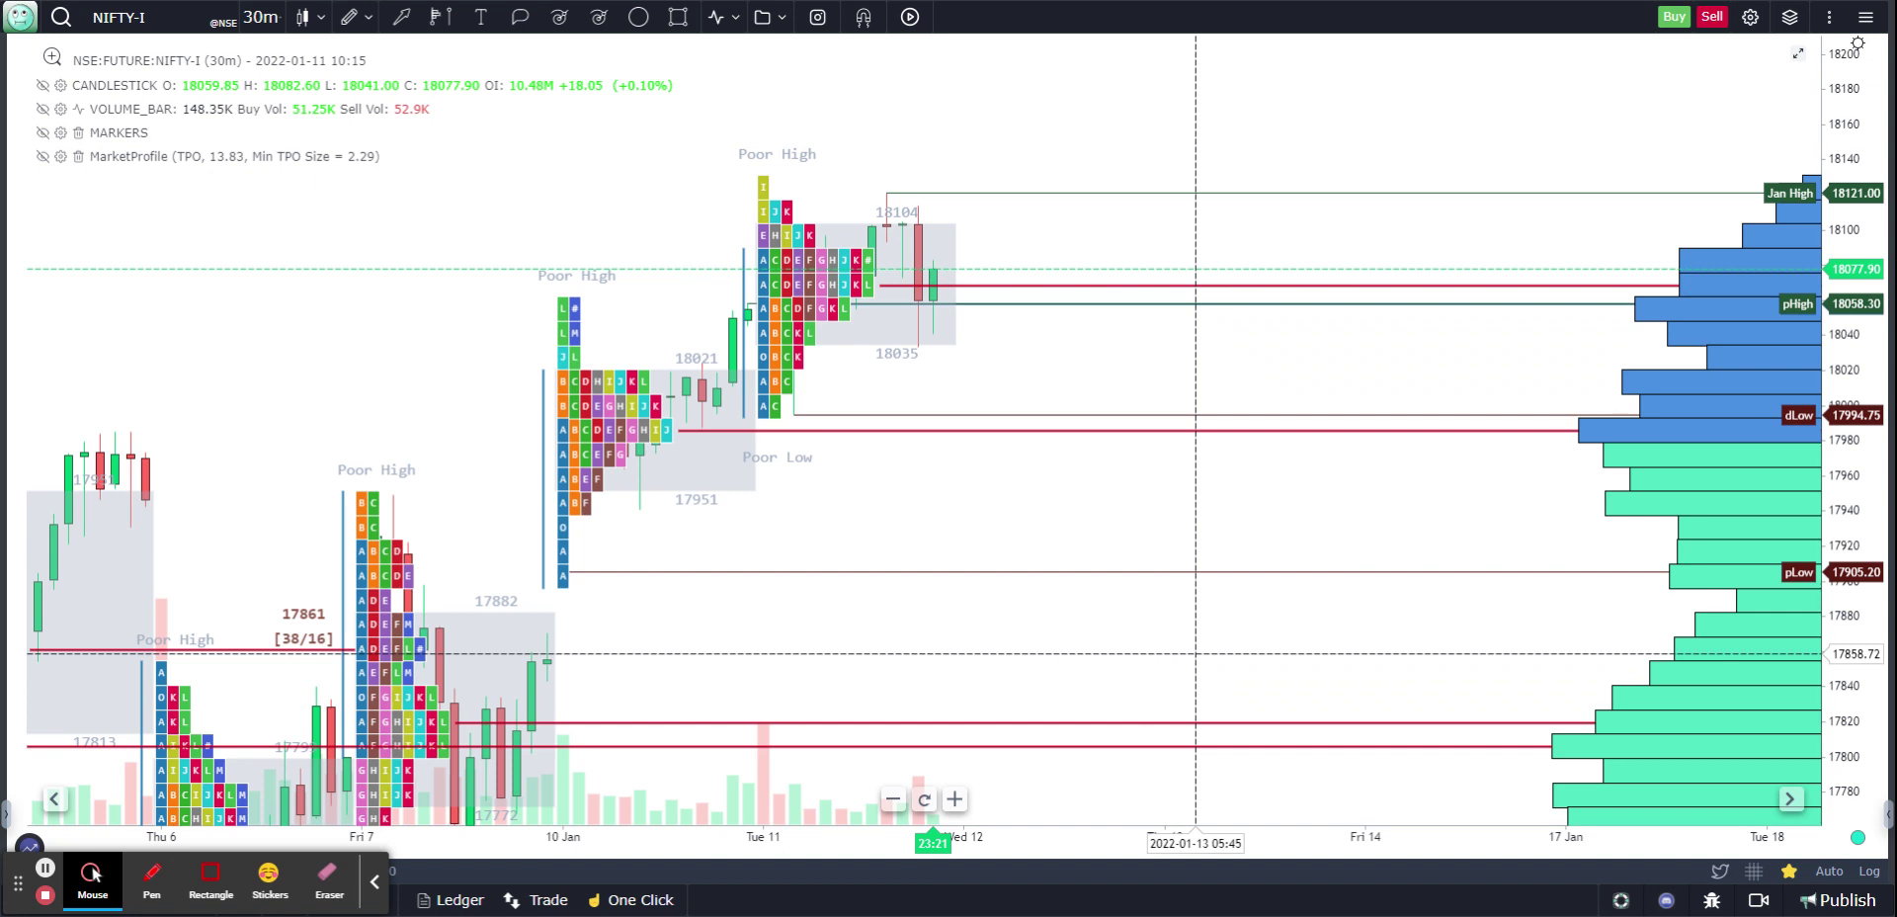
{"action": "left_click", "coordinate": [78, 156]}
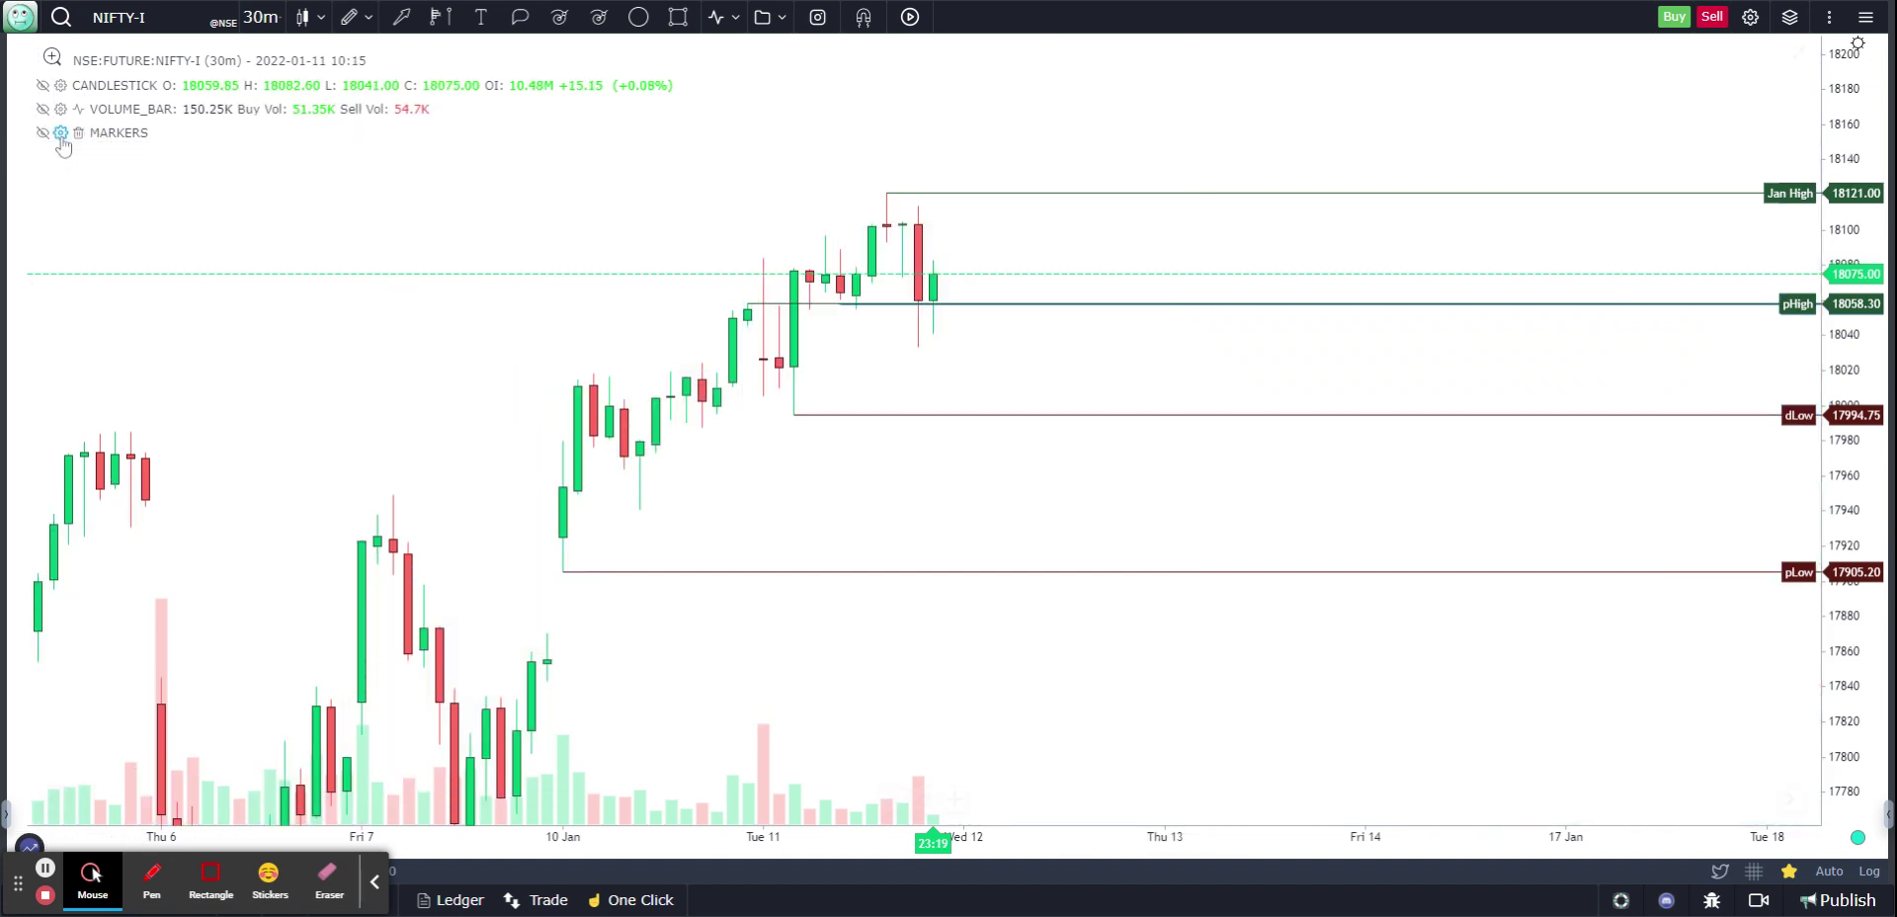
Step: Review the Markers Rolling and Short Labels options, then pan back to early-January candles
{"action": "left_click", "coordinate": [60, 134]}
{"action": "scroll", "coordinate": [612, 444], "scroll_direction": "down", "scroll_amount": 5}
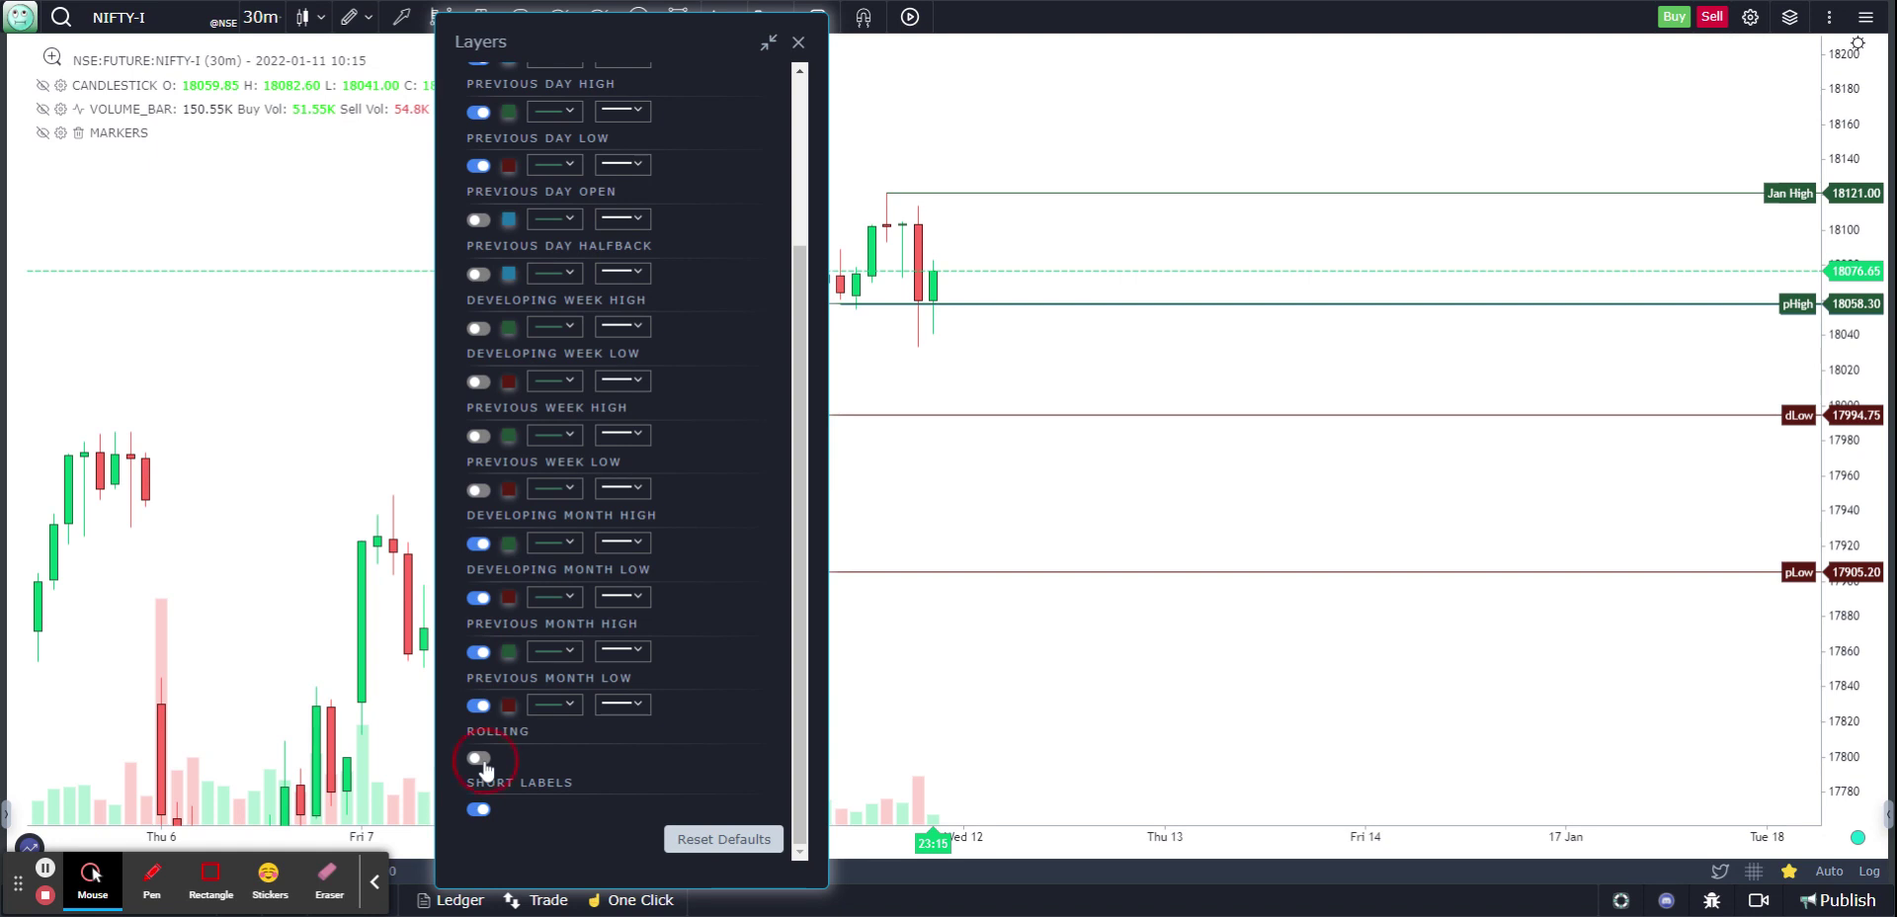
{"action": "left_click", "coordinate": [799, 45]}
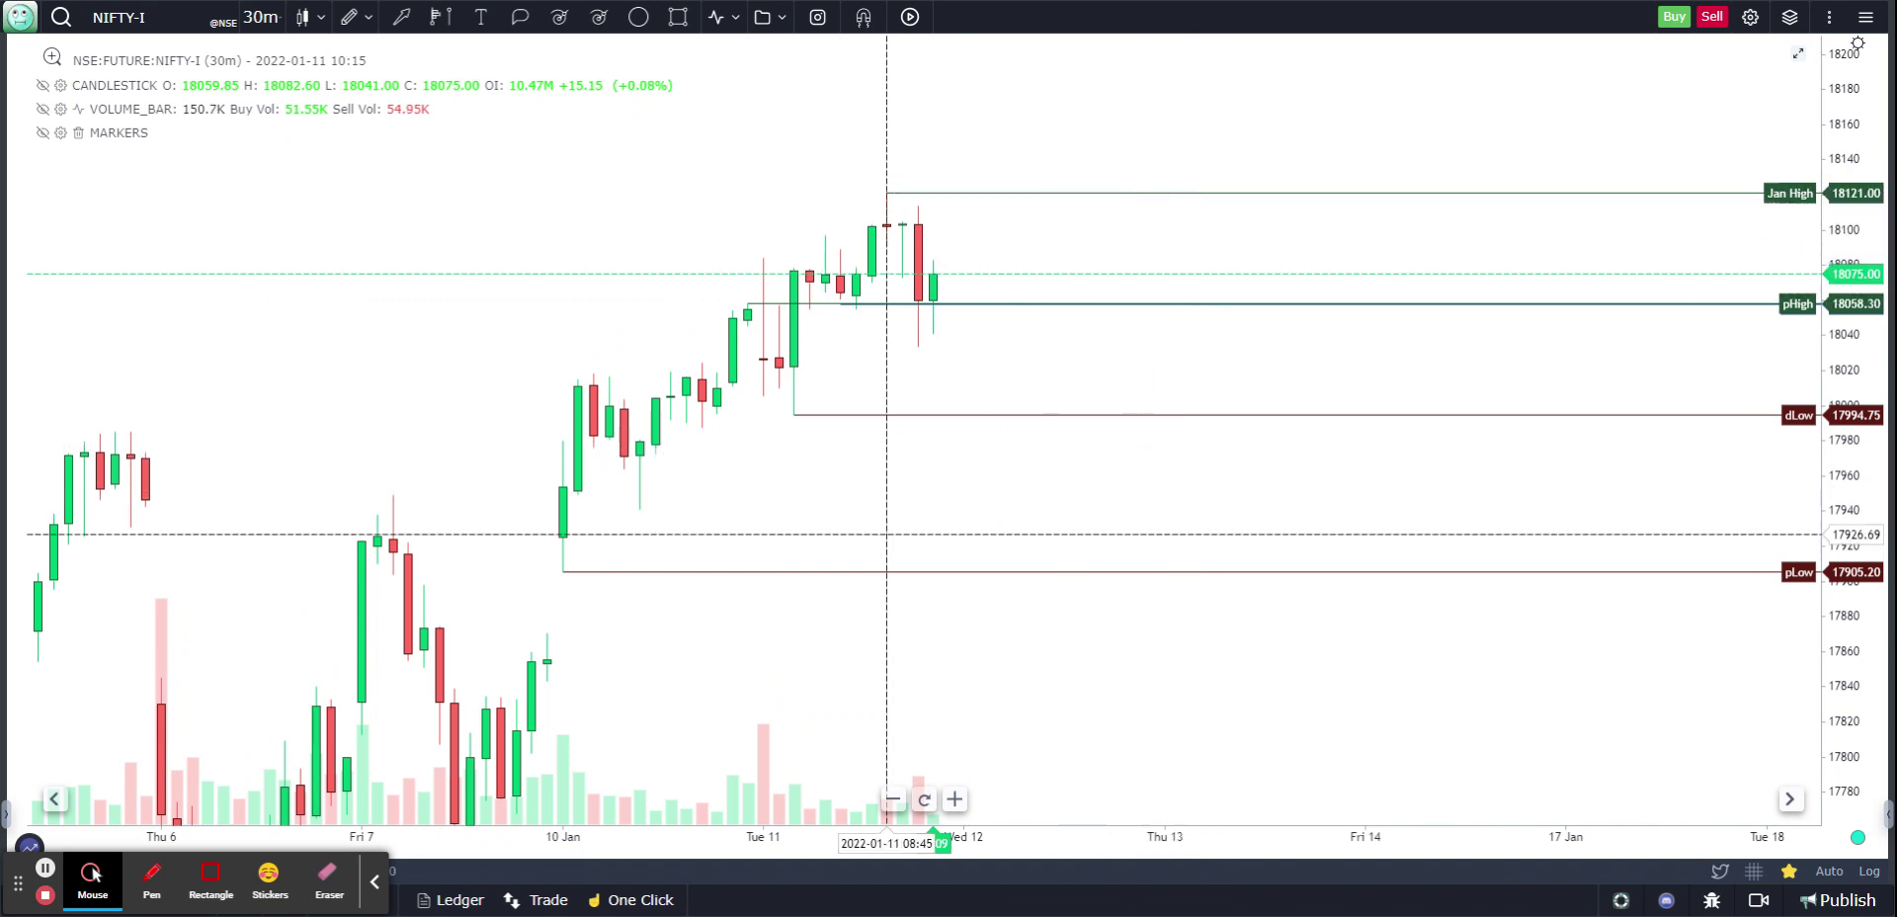
{"action": "left_click_drag", "start_coordinate": [199, 448], "coordinate": [1325, 140]}
Step: Compress the price scale, browse late-December history, and return to the latest candles showing Jan High 18121.00
{"action": "left_click", "coordinate": [1852, 318]}
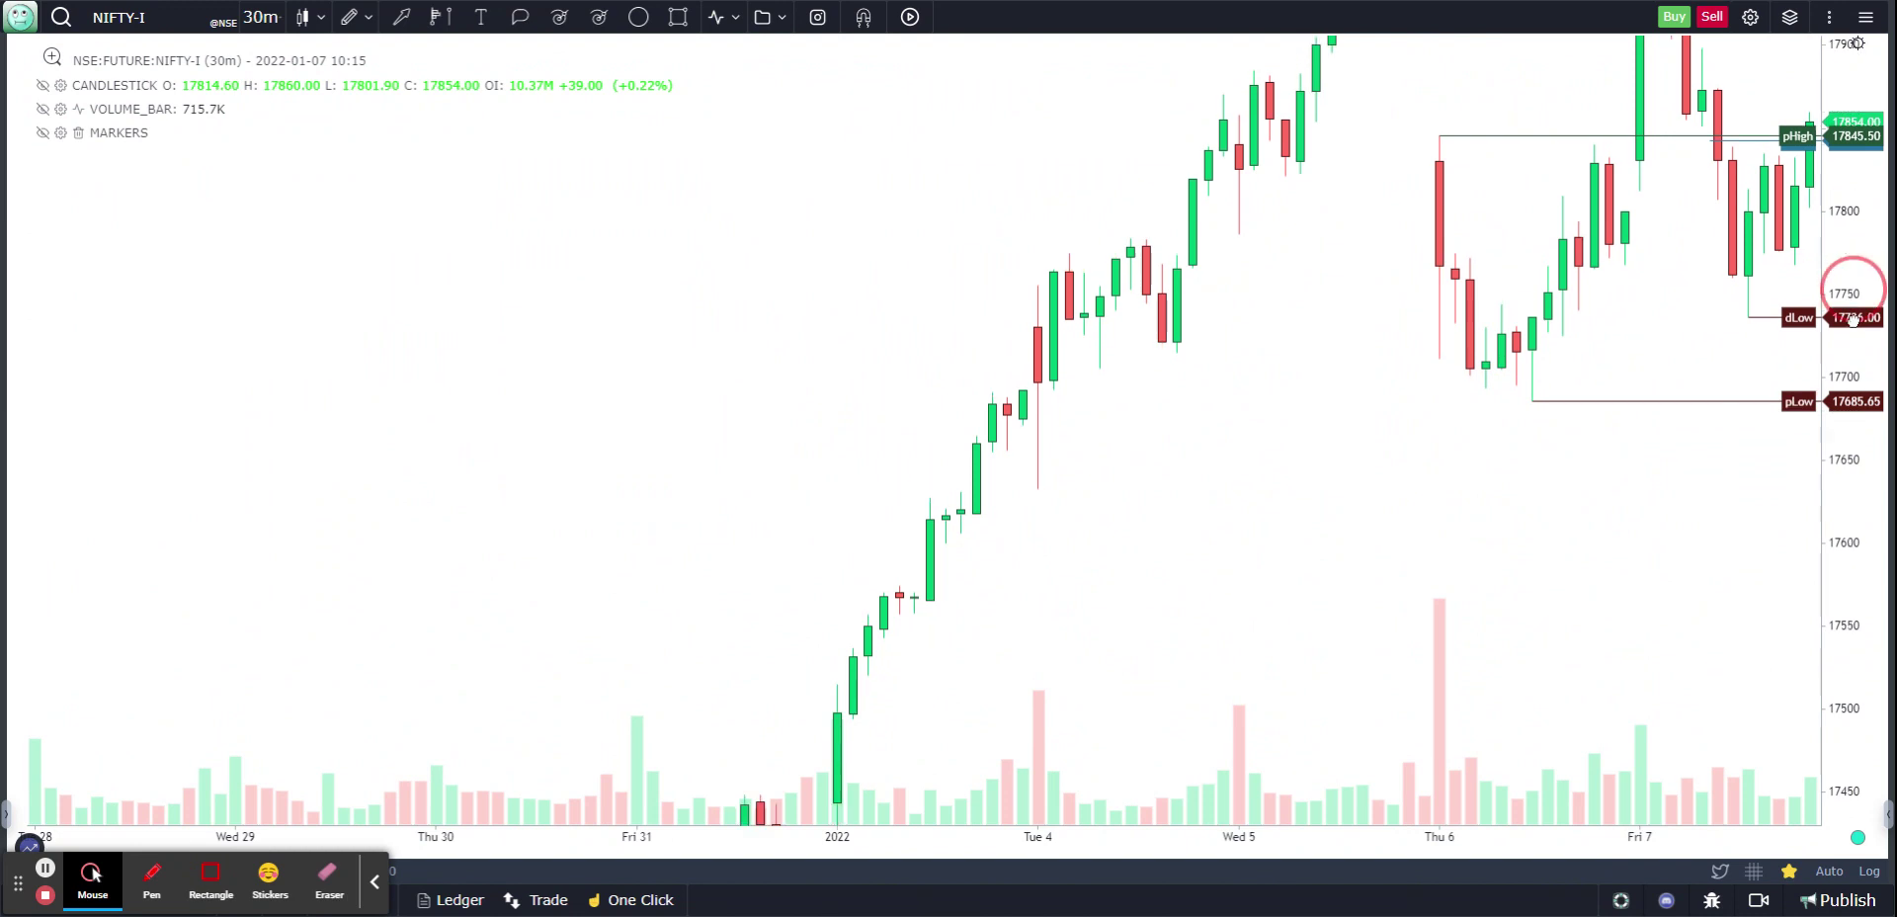
{"action": "left_click_drag", "start_coordinate": [1853, 318], "coordinate": [1853, 478]}
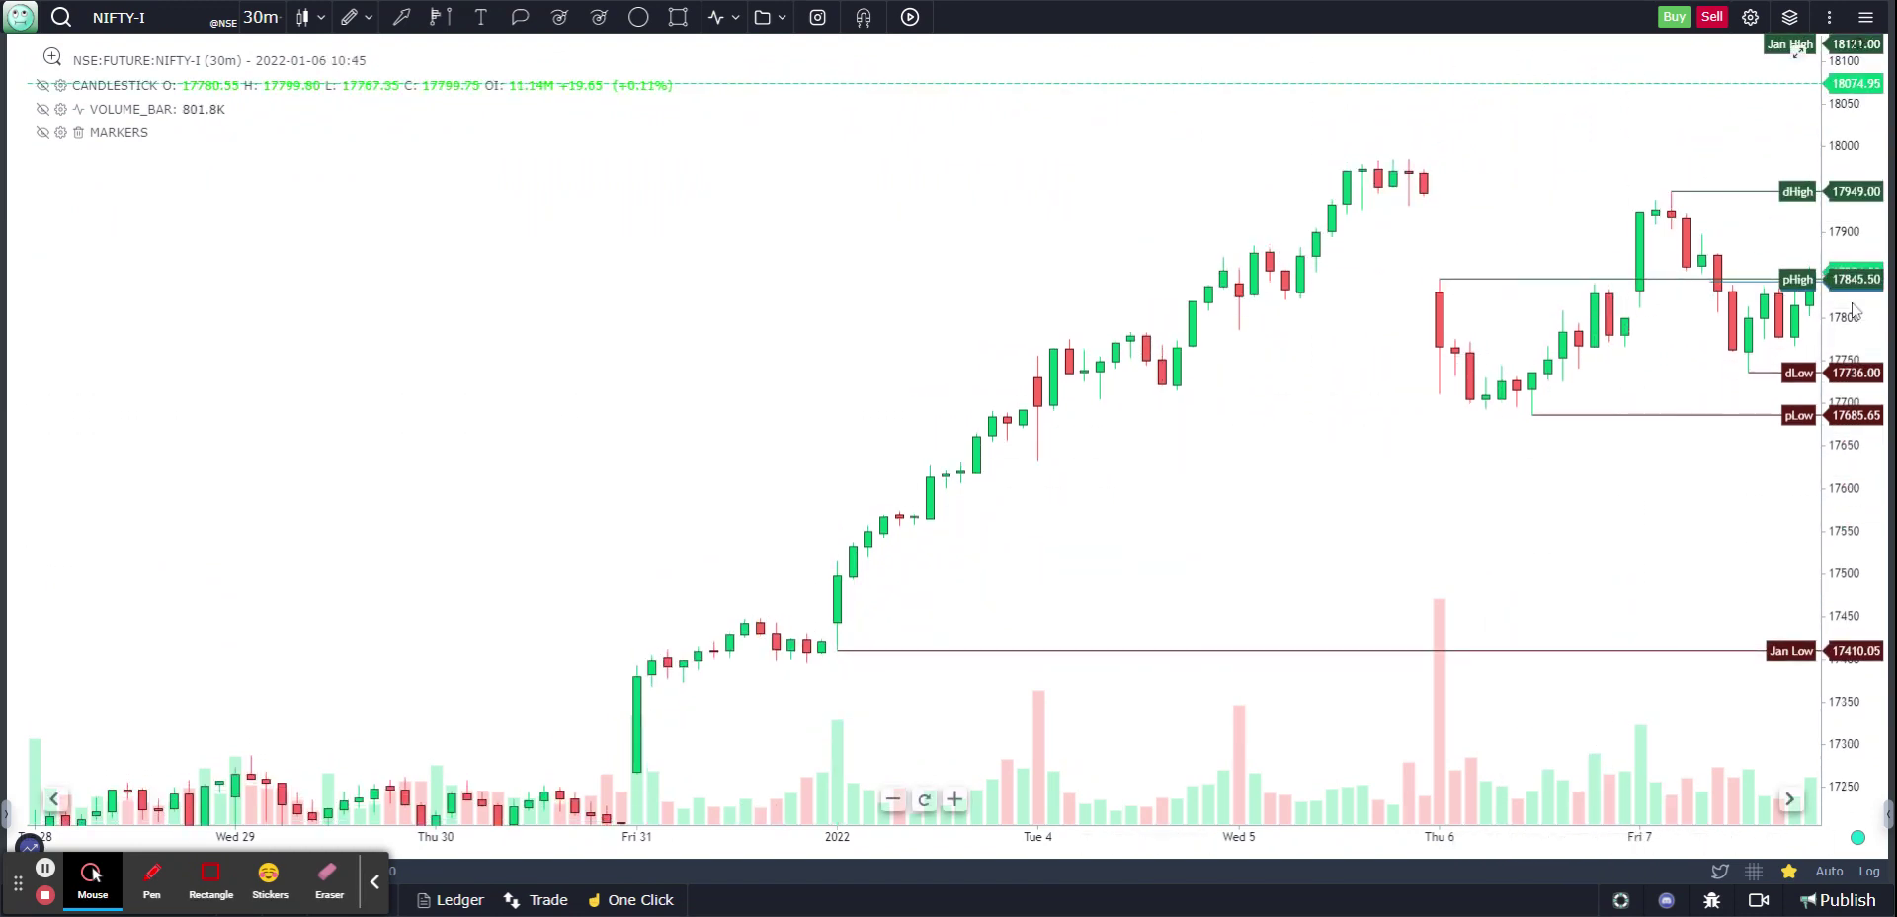
{"action": "left_click_drag", "start_coordinate": [885, 538], "coordinate": [1775, 691]}
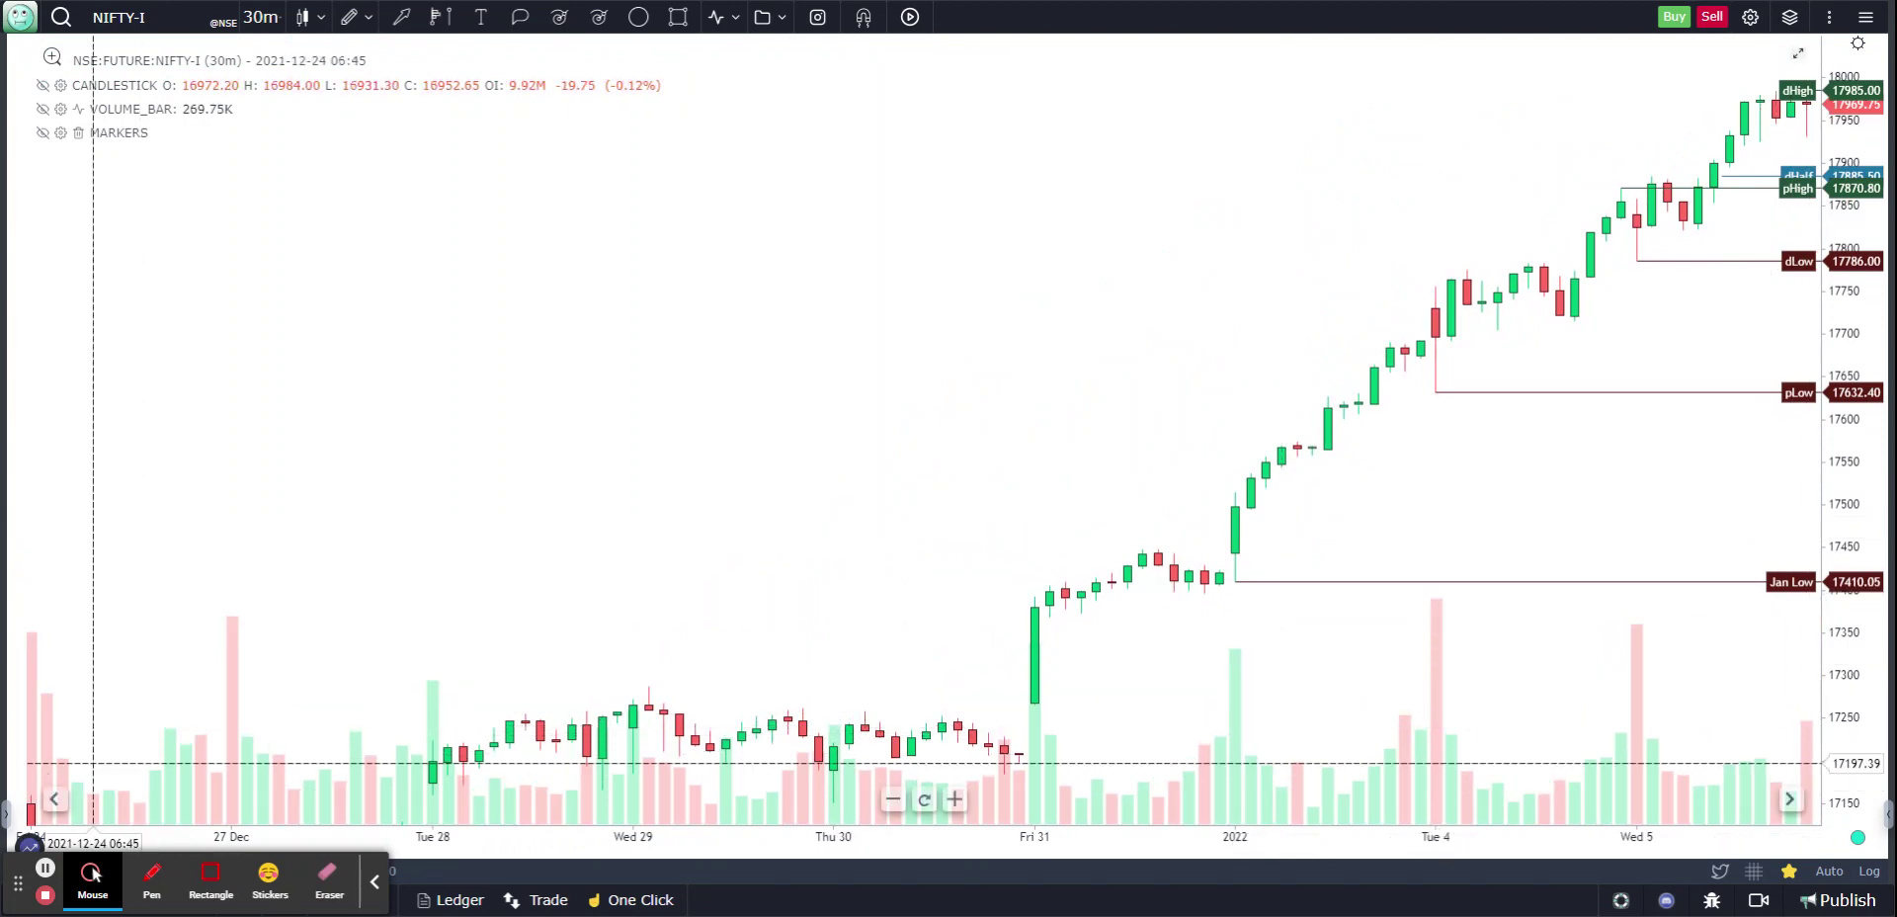
{"action": "left_click_drag", "start_coordinate": [1017, 573], "coordinate": [868, 559]}
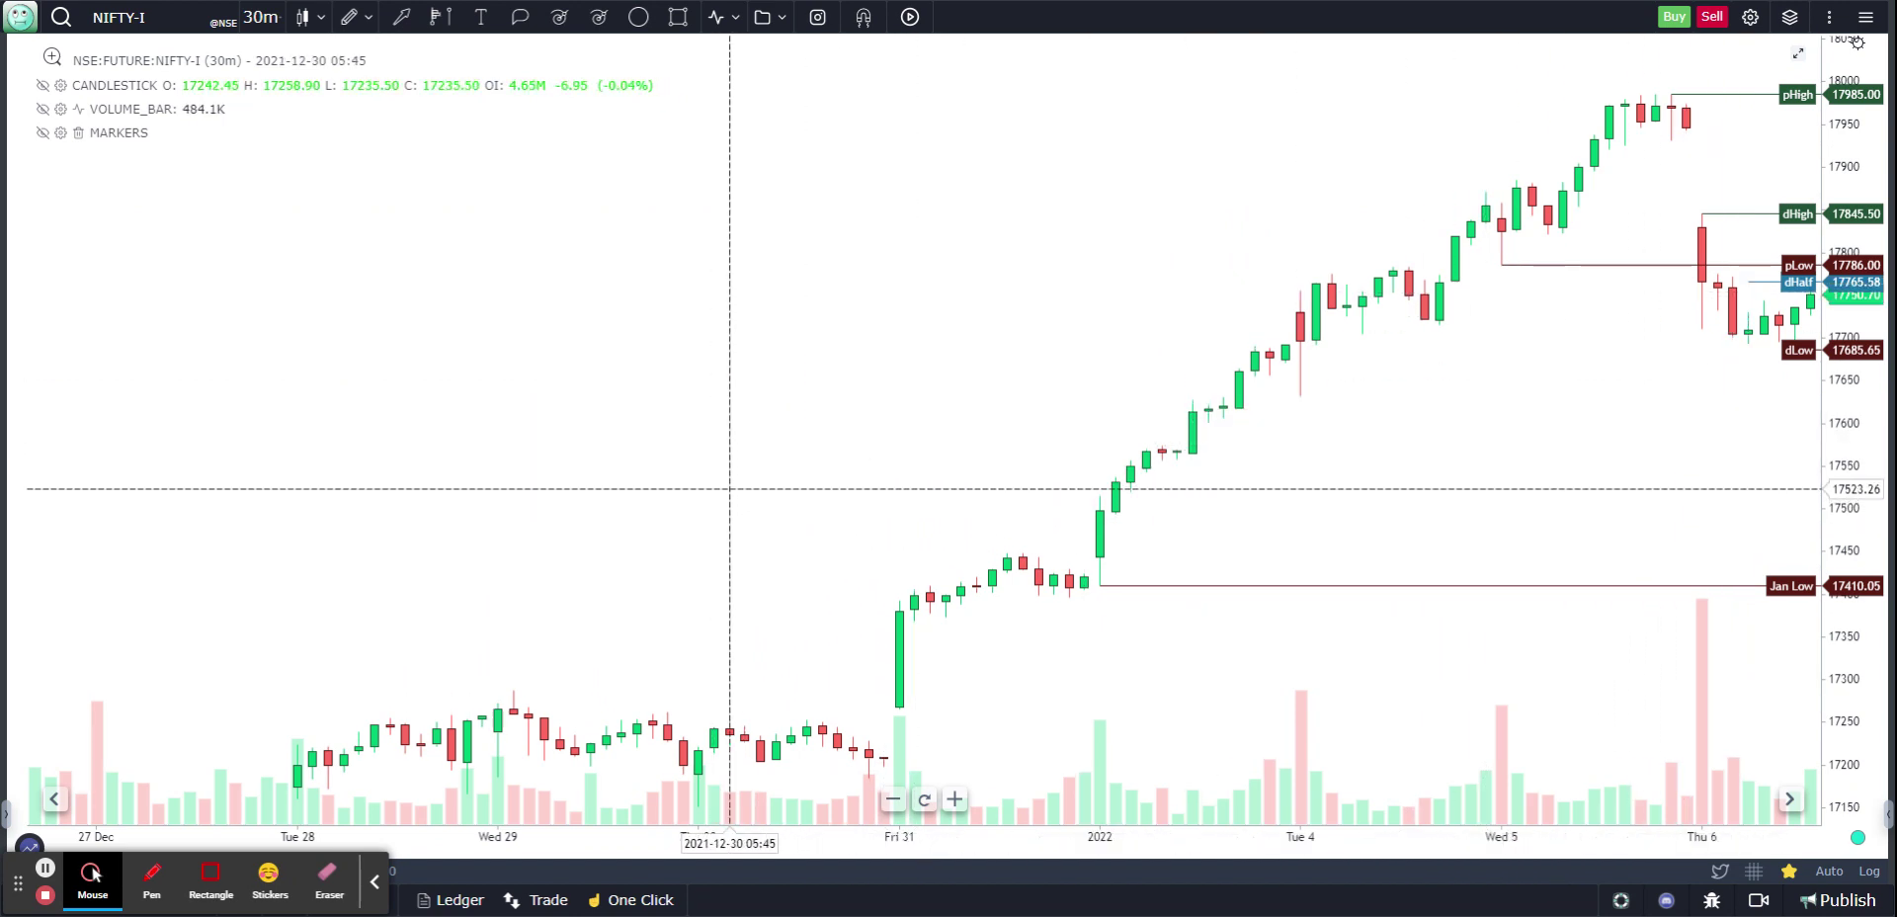
{"action": "left_click_drag", "start_coordinate": [458, 457], "coordinate": [969, 722]}
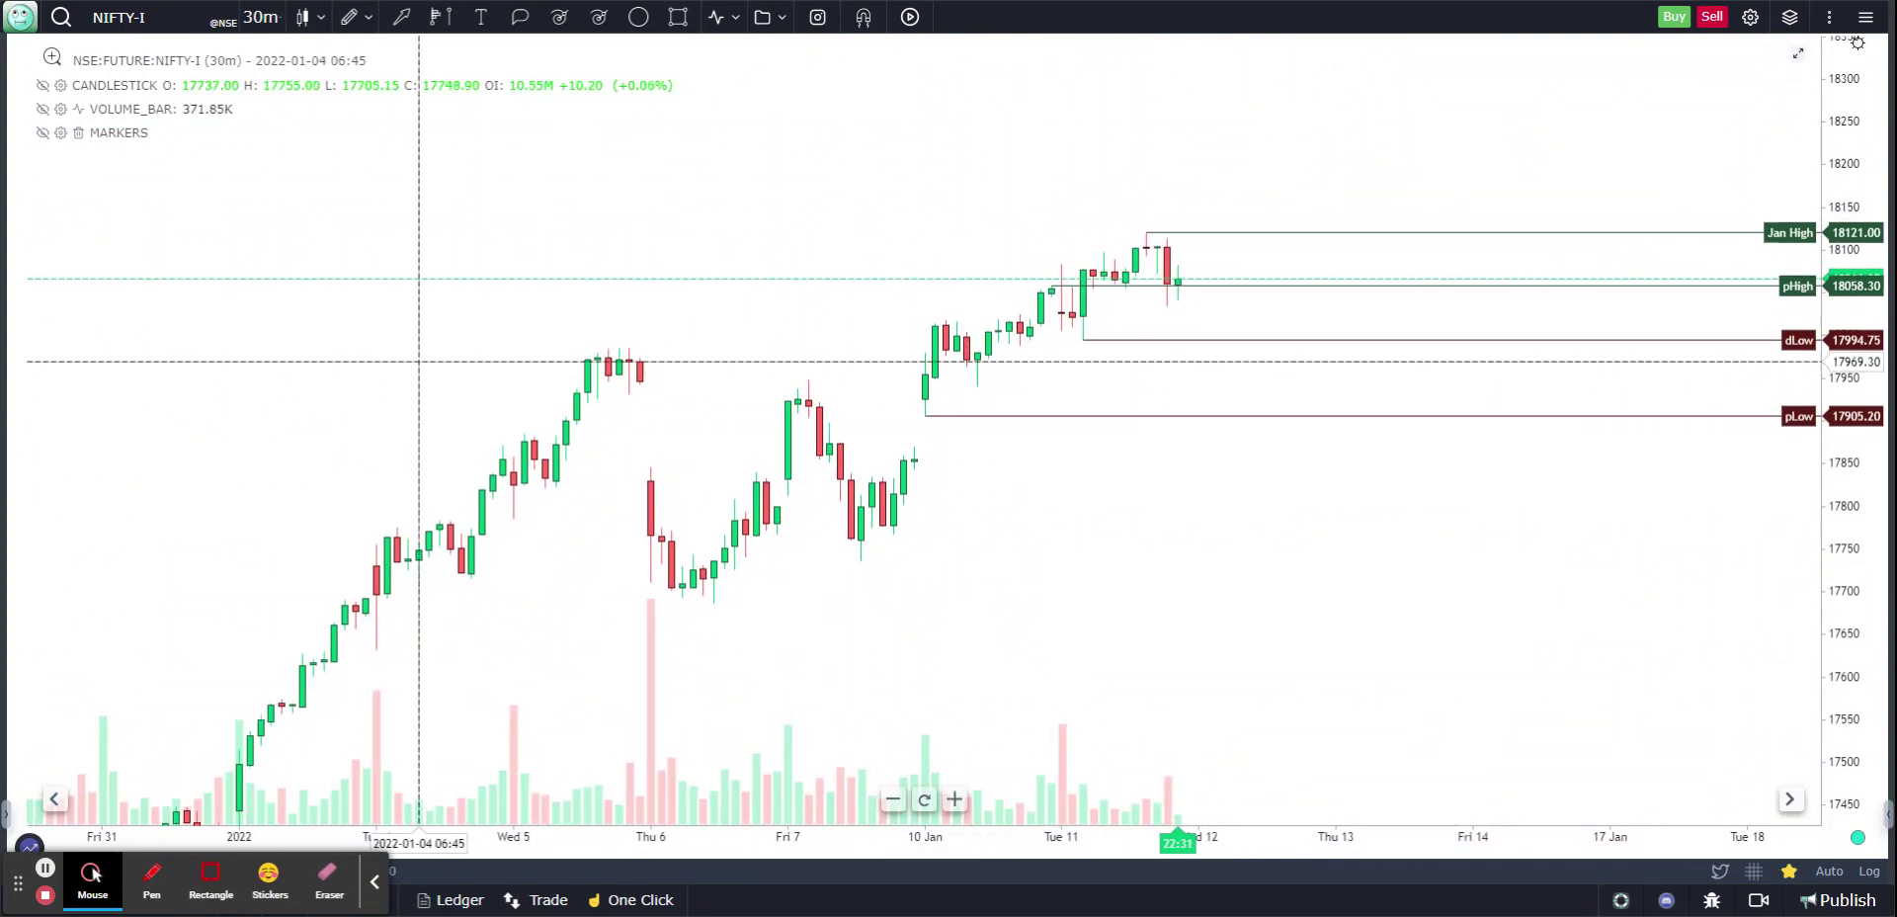